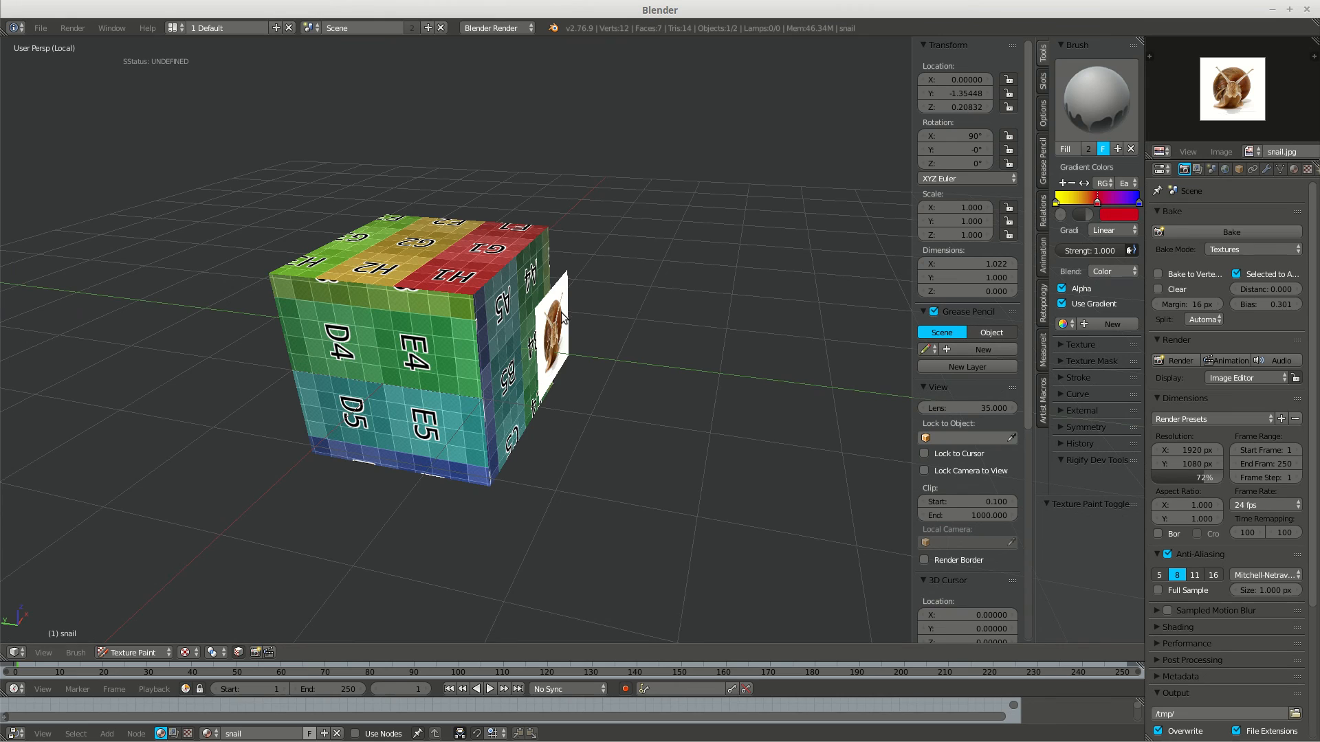
# Switch from texture painting to Object Mode, select the cube and show its material and texture settings.
pyautogui.moveTo(569, 315); pyautogui.dragTo(613, 305, button='middle')
pyautogui.press('Tab')
pyautogui.rightClick(502, 274)
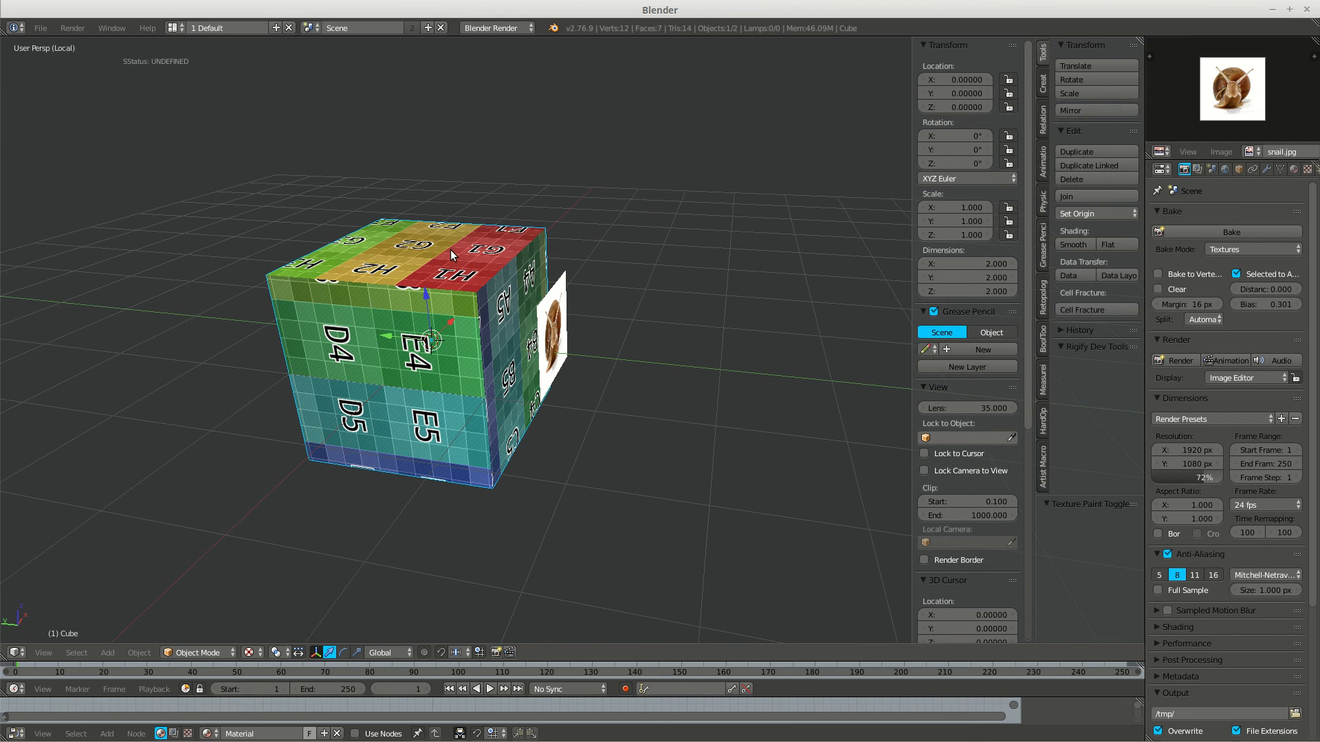
pyautogui.moveTo(450, 251); pyautogui.dragTo(443, 319, button='middle')
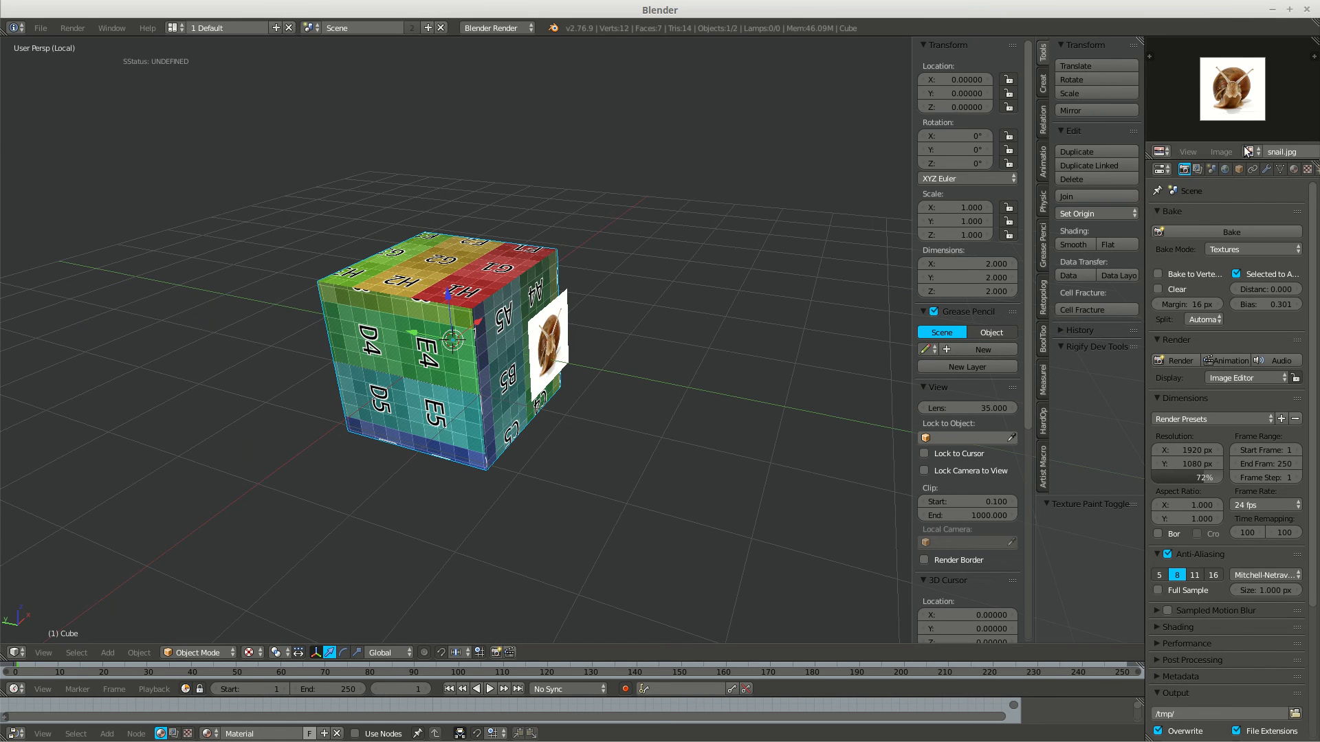
pyautogui.click(1295, 169)
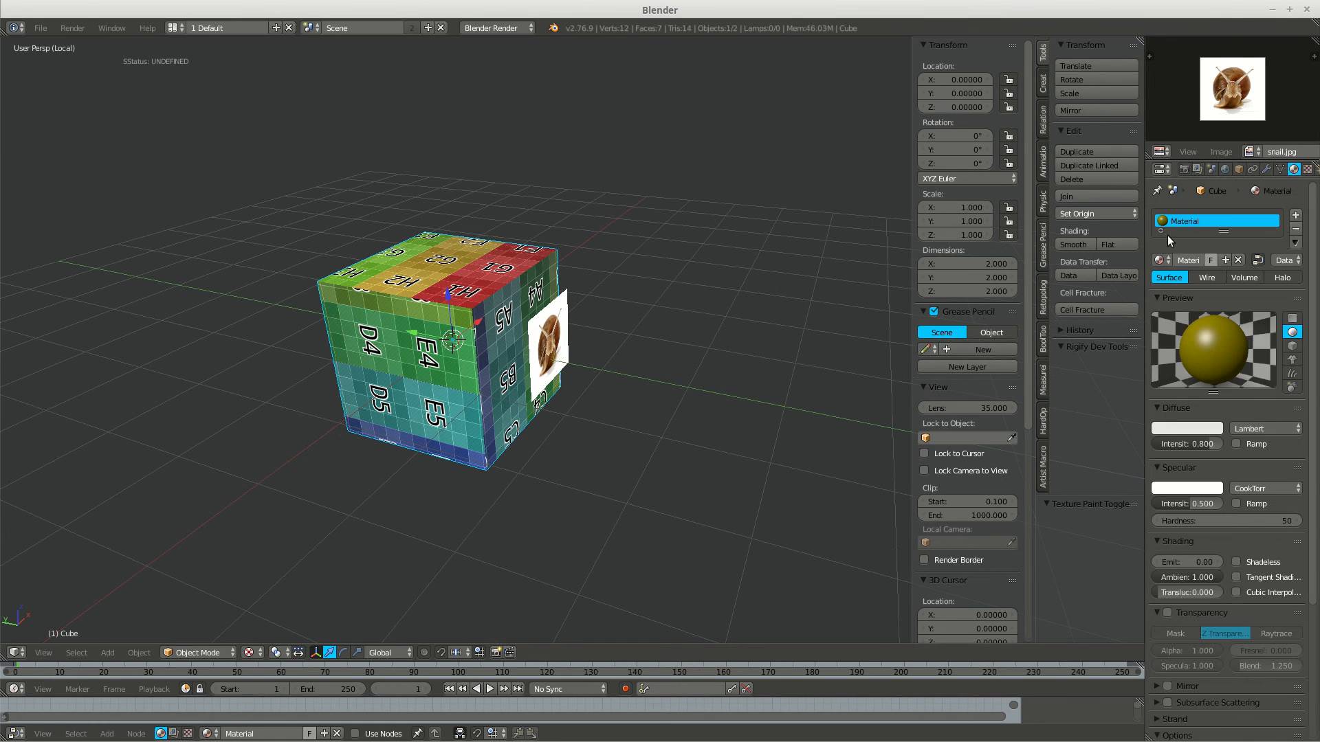
pyautogui.click(1307, 170)
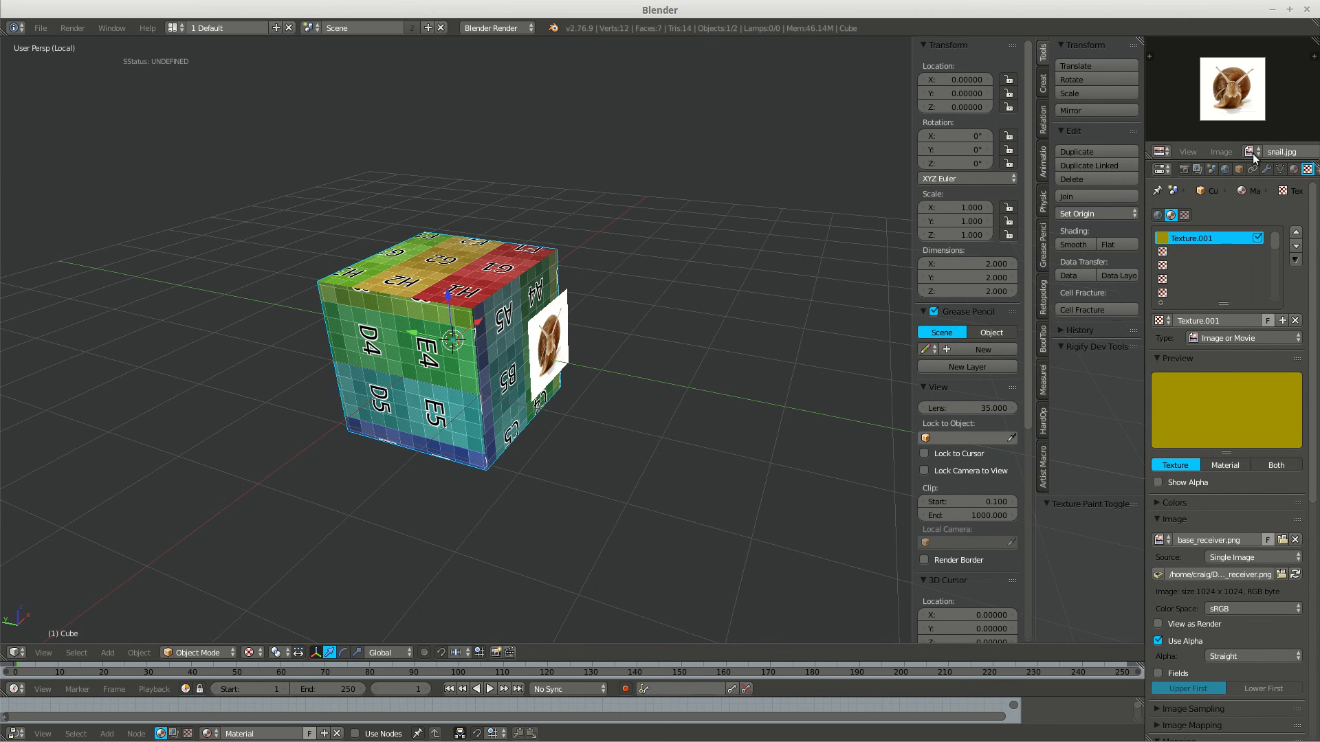
# Enter Edit Mode on the cube, select its whole mesh and assign the base_receiver.png image to the faces.
pyautogui.press('Tab')
pyautogui.click(818, 259)
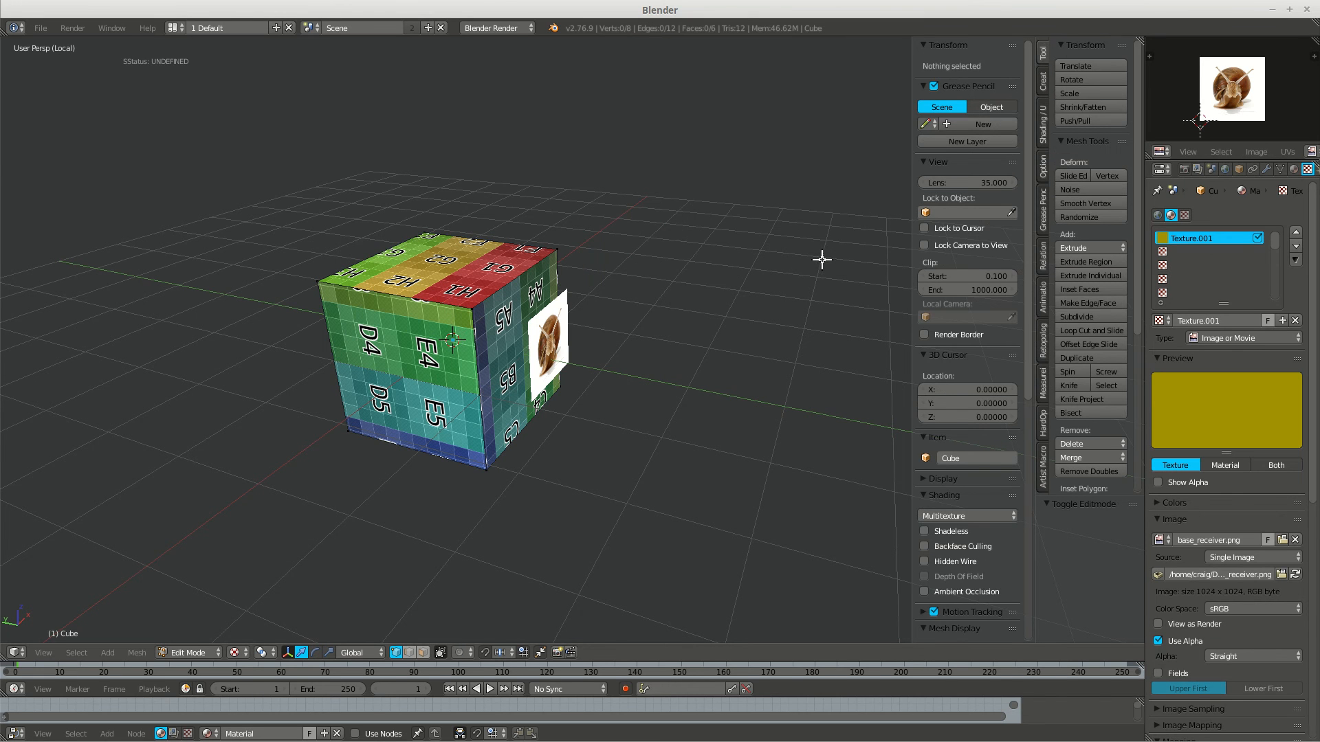
pyautogui.press('a')
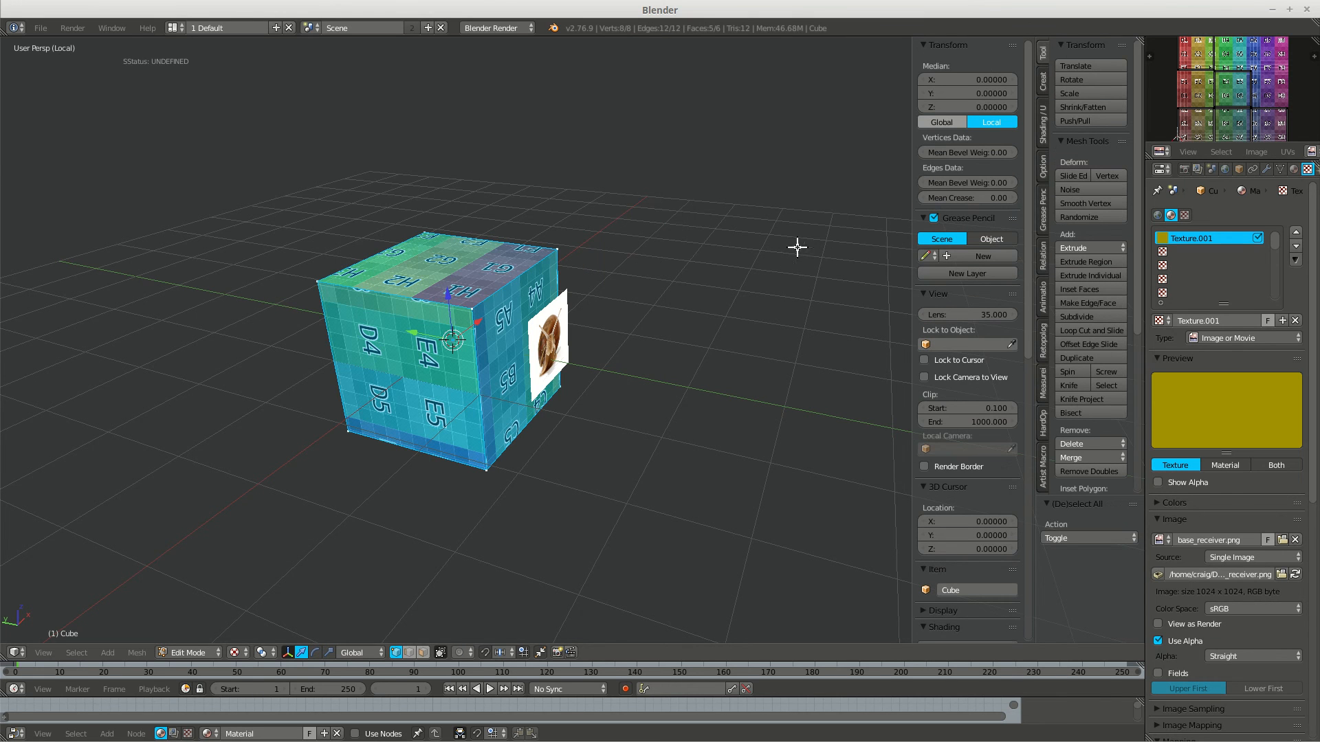
pyautogui.moveTo(1276, 152); pyautogui.dragTo(1244, 152, button='middle')
pyautogui.click(1279, 152)
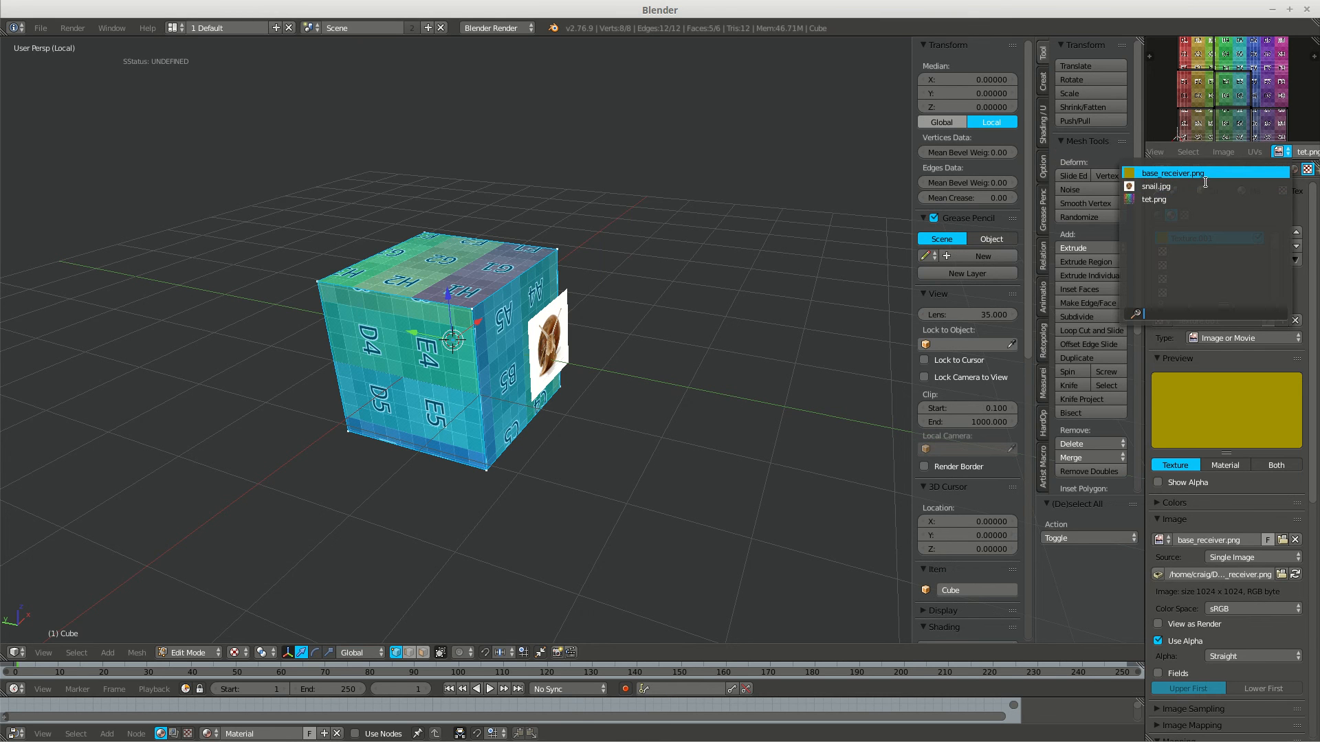
pyautogui.click(1200, 173)
pyautogui.moveTo(694, 265)
pyautogui.mouseDown(button='middle')
pyautogui.moveTo(678, 248)
pyautogui.moveTo(691, 256)
pyautogui.mouseUp(button='middle')
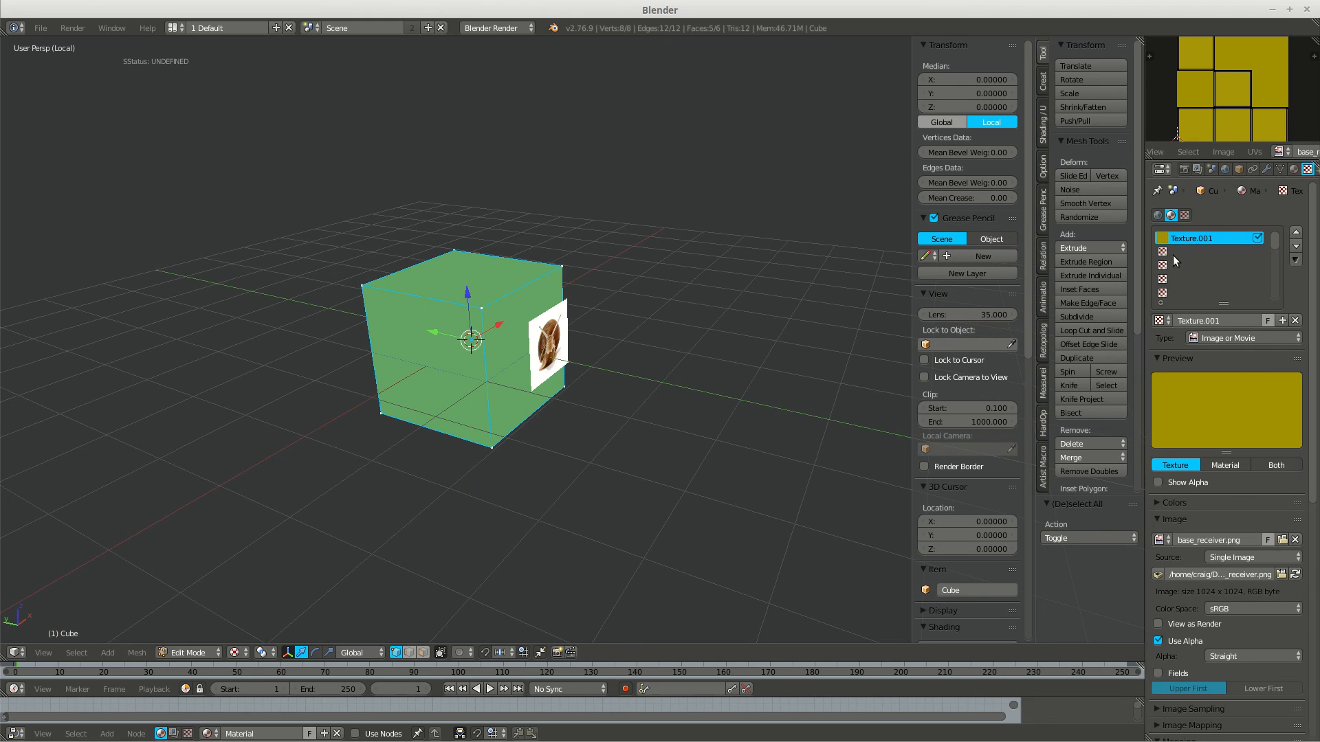
pyautogui.moveTo(590, 279); pyautogui.dragTo(589, 273, button='middle')
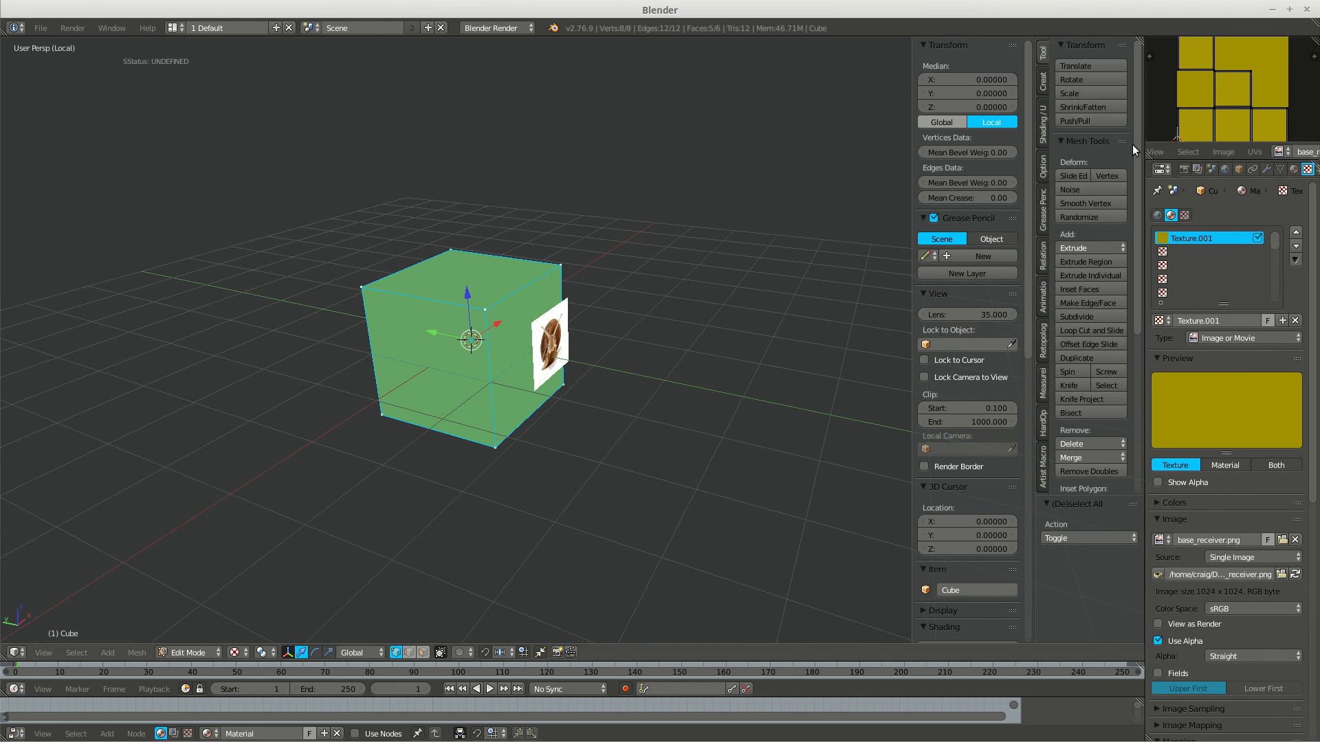
# Assign the tet.png image to the cube's selected faces.
pyautogui.click(1278, 152)
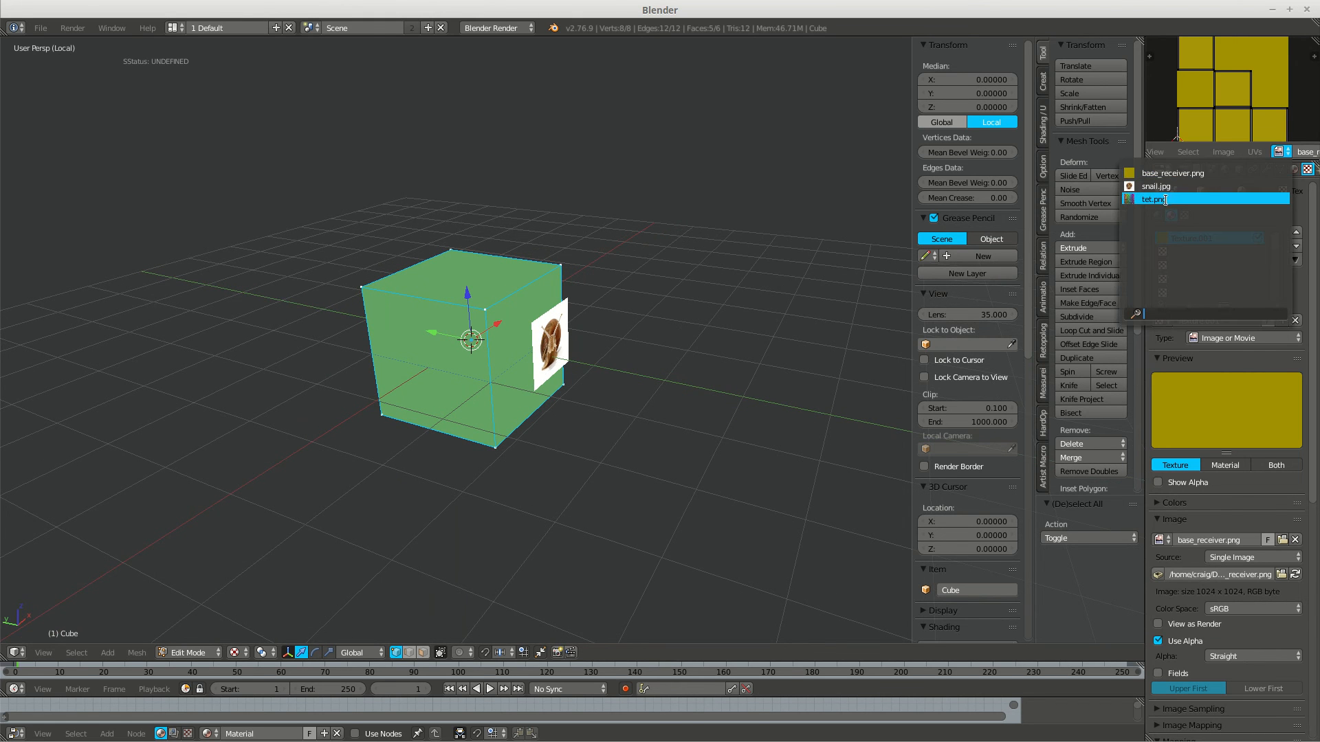
pyautogui.click(1167, 198)
pyautogui.scroll(3, 1227, 122)
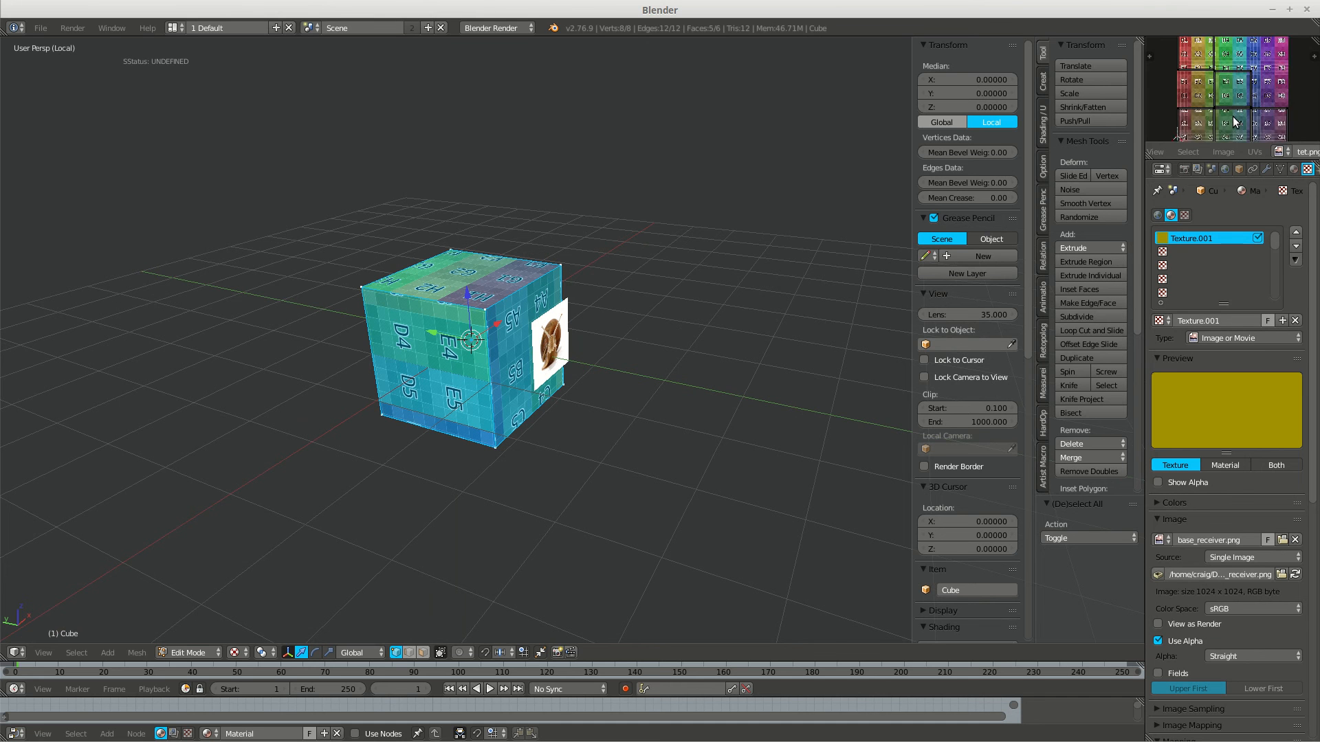
pyautogui.scroll(-1, 1236, 113)
# Reveal the cube's hidden geometry and return the cube to Object Mode.
pyautogui.moveTo(713, 286); pyautogui.dragTo(801, 286, button='middle')
pyautogui.moveTo(660, 304); pyautogui.dragTo(580, 302, button='middle')
pyautogui.hotkey('alt', 'h')
pyautogui.scroll(2, 580, 302)
pyautogui.press('Tab')
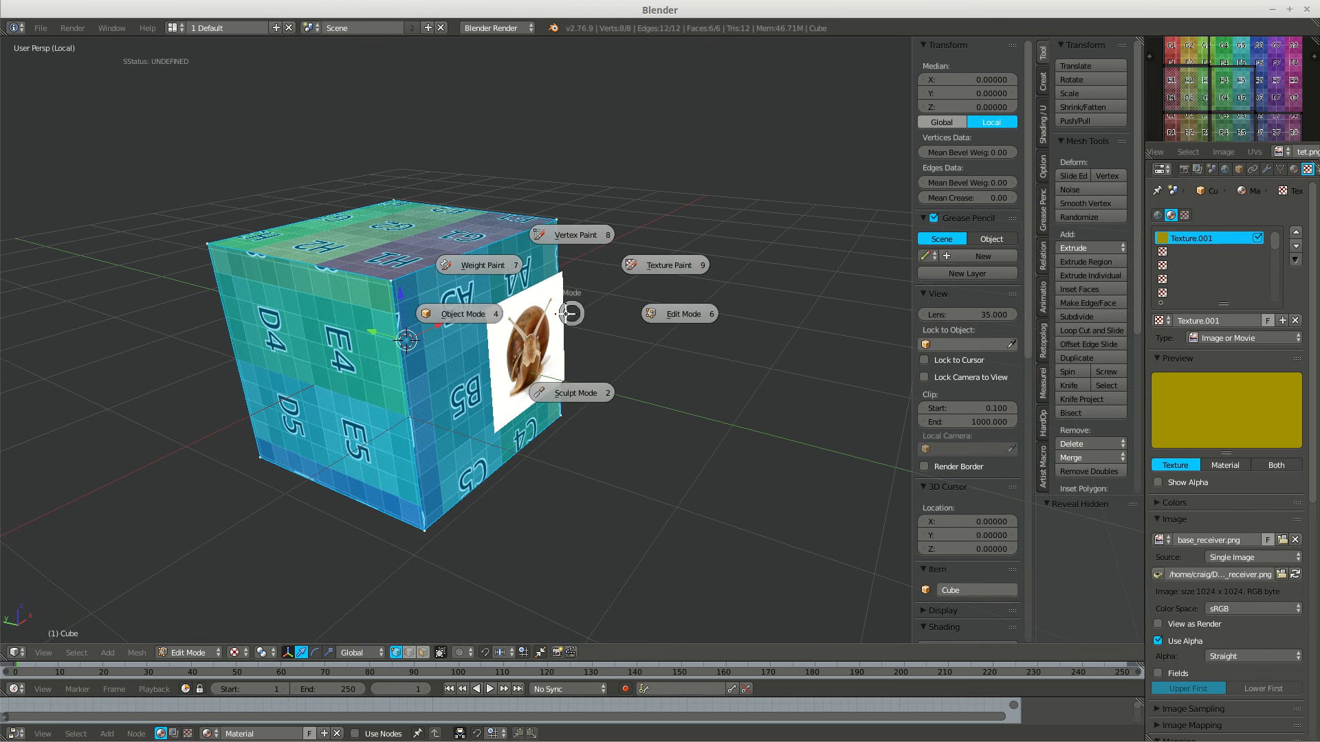
pyautogui.click(496, 317)
pyautogui.moveTo(494, 322); pyautogui.dragTo(599, 321, button='middle')
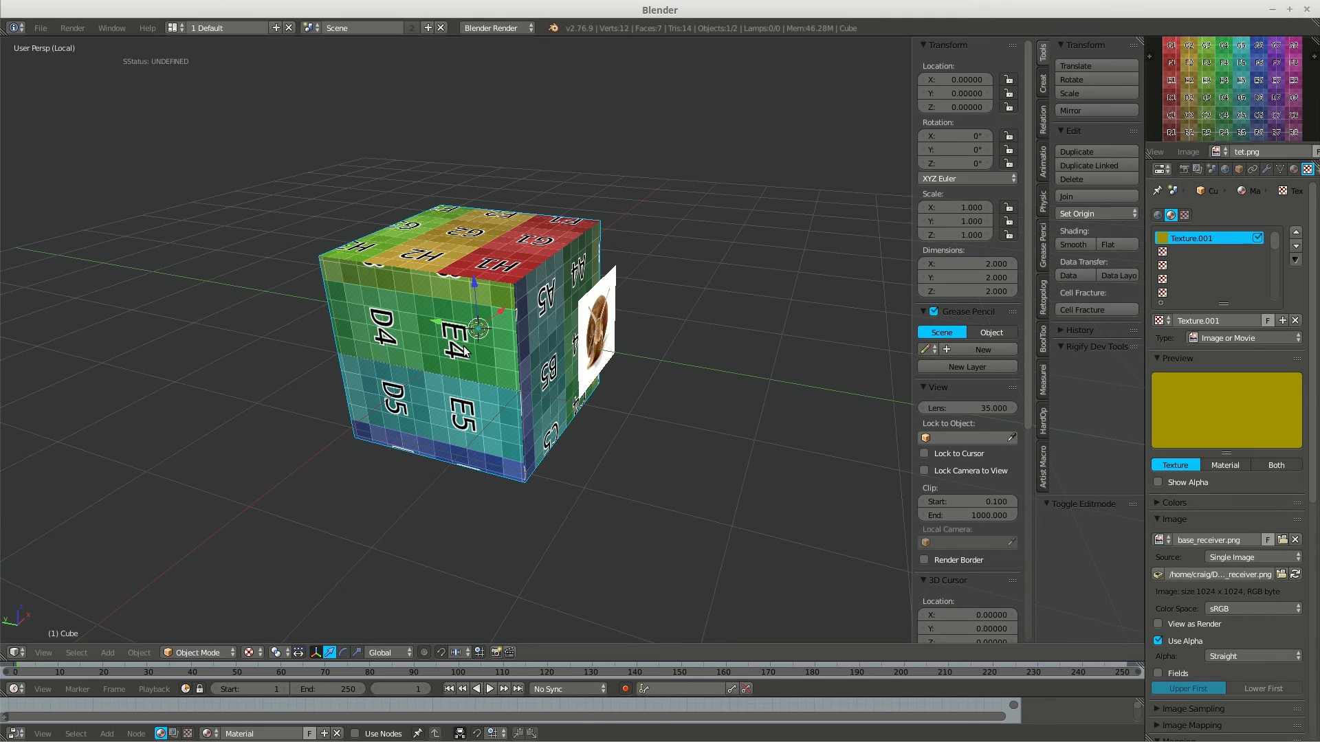
# Select the snail plane, add the cube as the active object and bake the plane's texture onto the cube.
pyautogui.click(1184, 168)
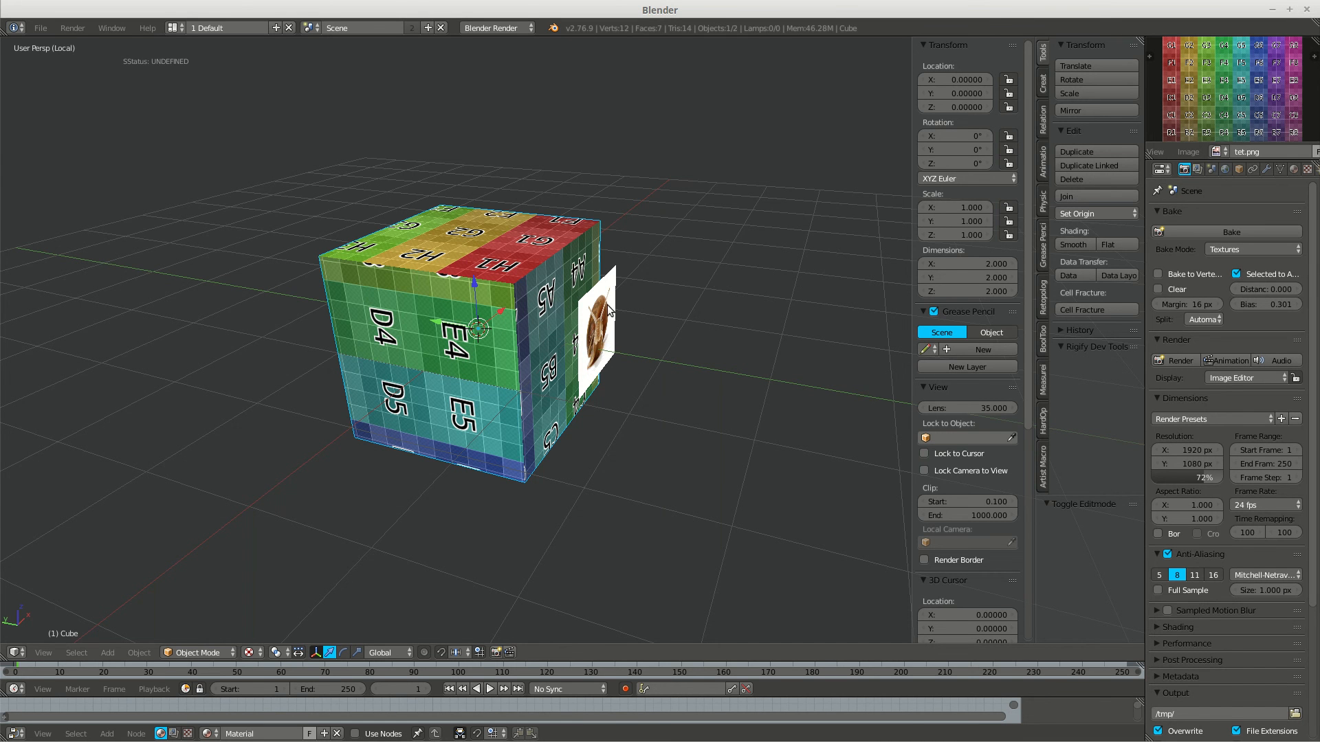
pyautogui.moveTo(625, 334); pyautogui.dragTo(725, 337, button='middle')
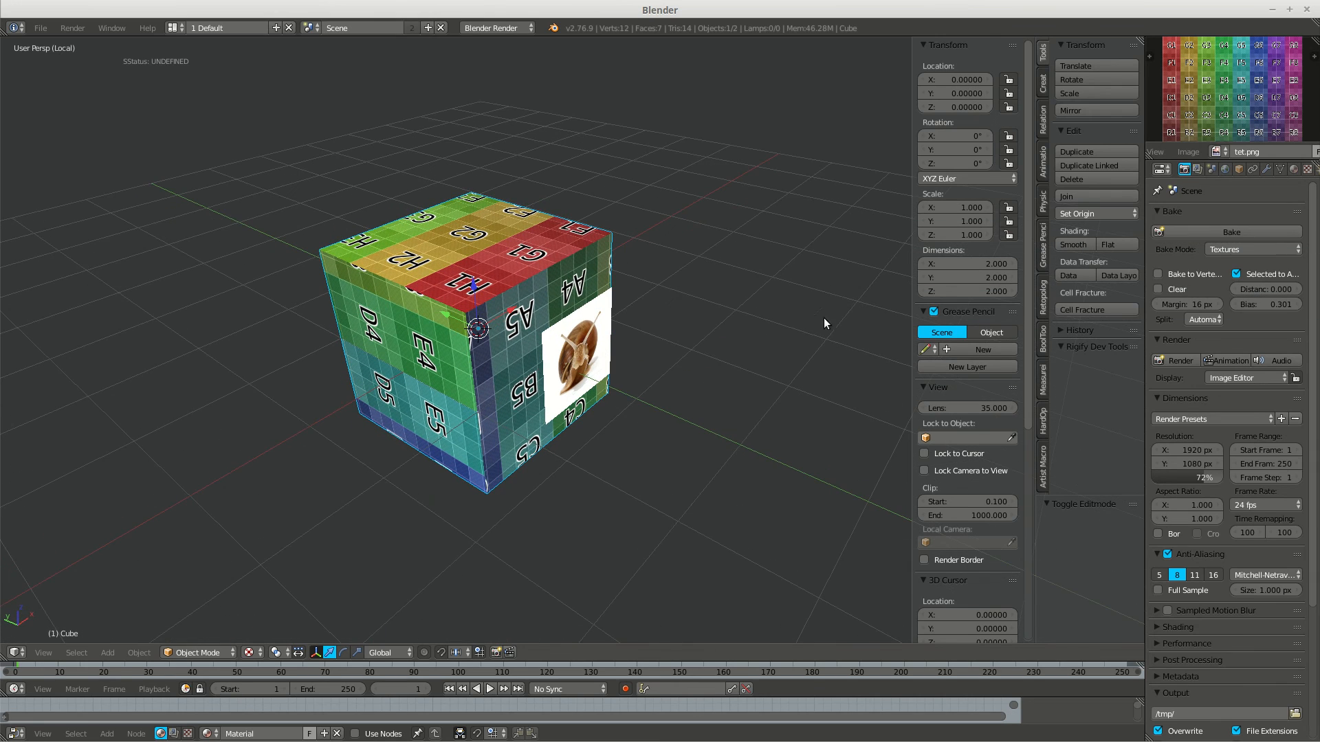
pyautogui.moveTo(684, 313); pyautogui.dragTo(619, 299, button='middle')
pyautogui.rightClick(613, 286)
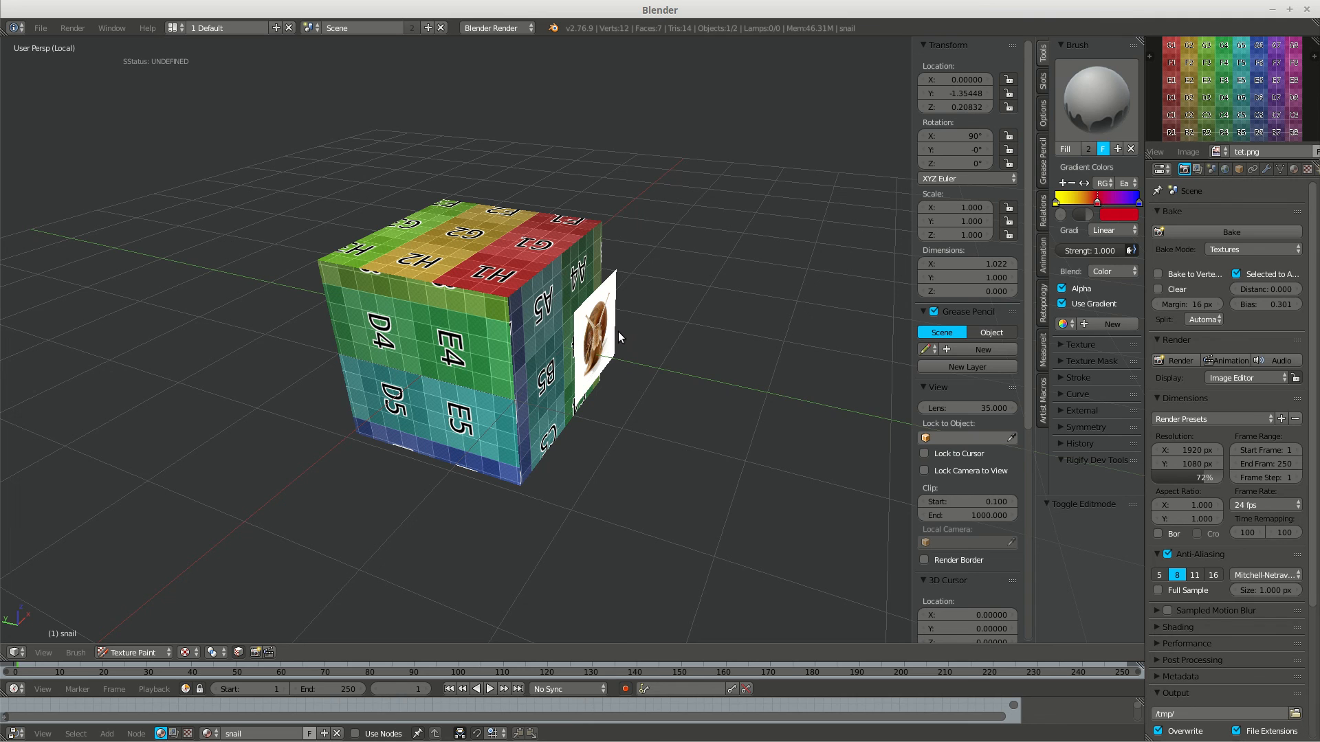
pyautogui.keyDown('shift'); pyautogui.rightClick(564, 246); pyautogui.keyUp('shift')
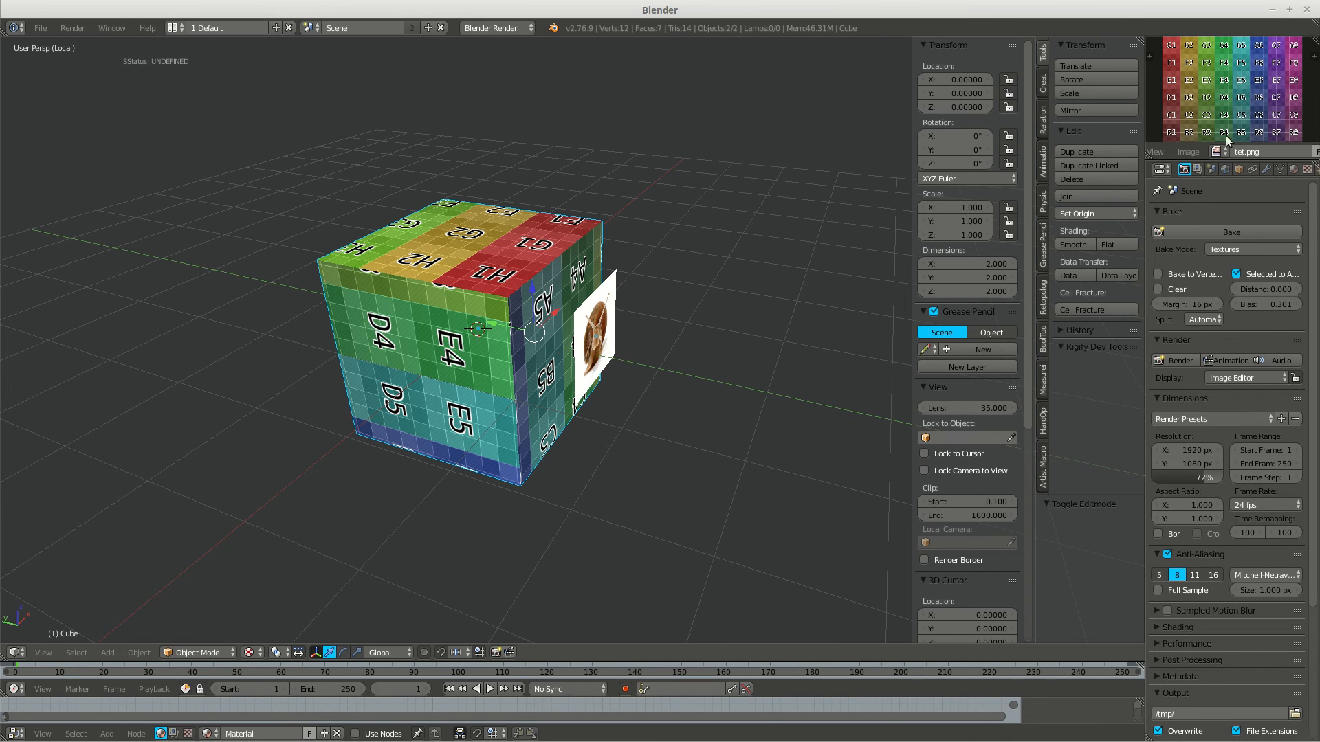
pyautogui.click(1212, 233)
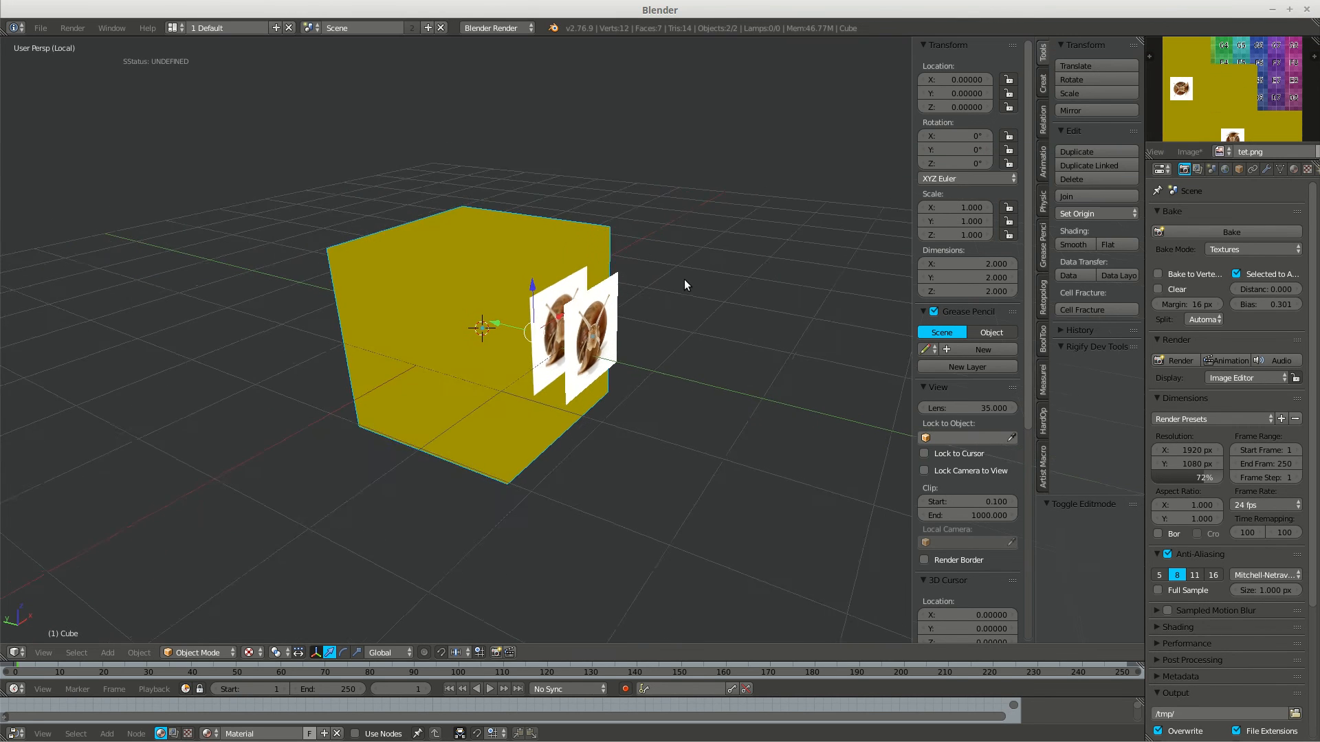
# Undo the latest selection changes, switch the snail plane to Object Mode and hide it.
pyautogui.hotkey('ctrl', 'z')
pyautogui.hotkey('ctrl', 'z')
pyautogui.hotkey('ctrl', 'z')
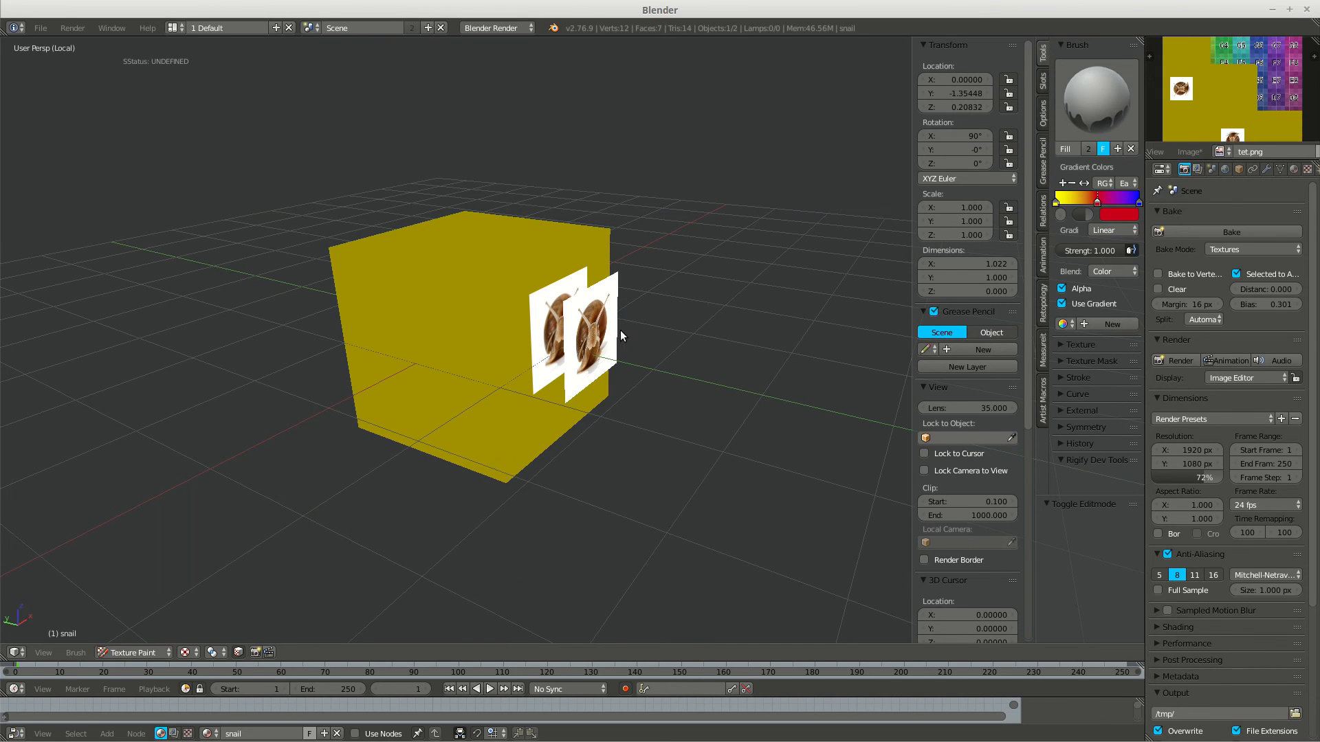
pyautogui.press('Tab')
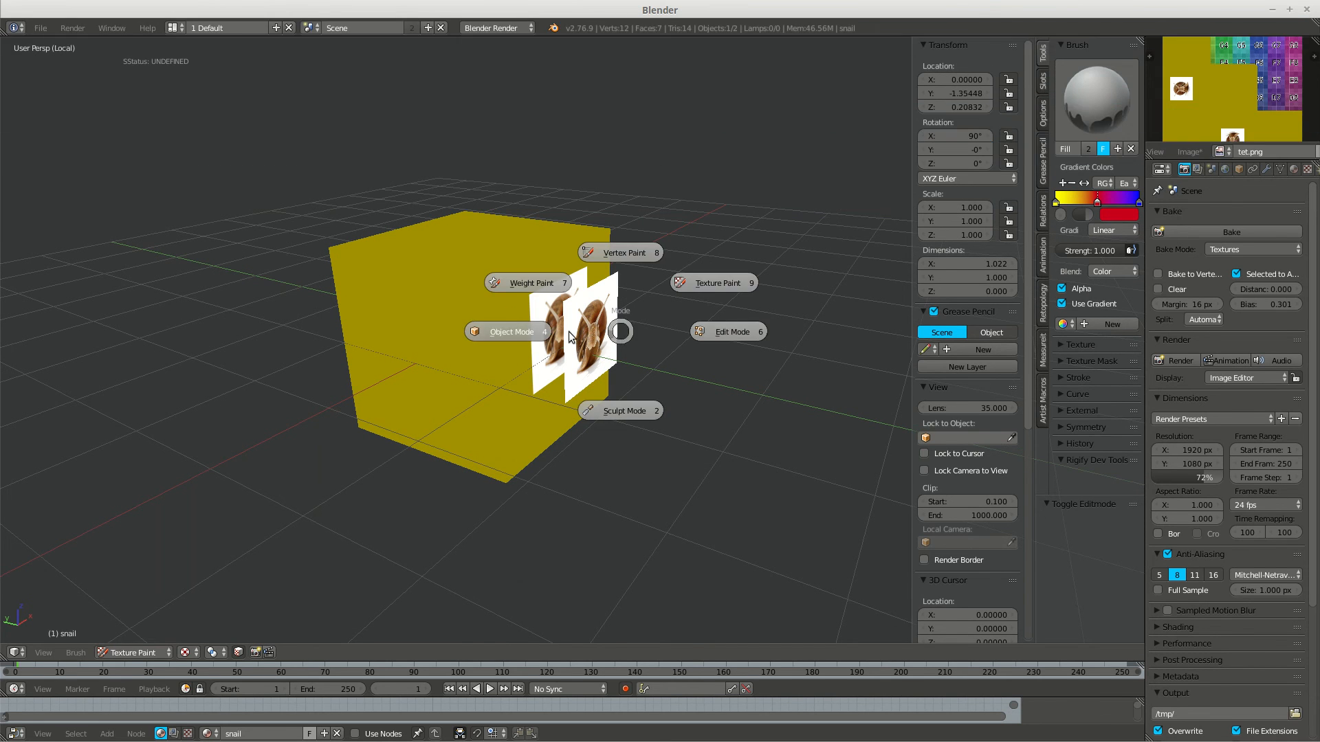
pyautogui.click(607, 333)
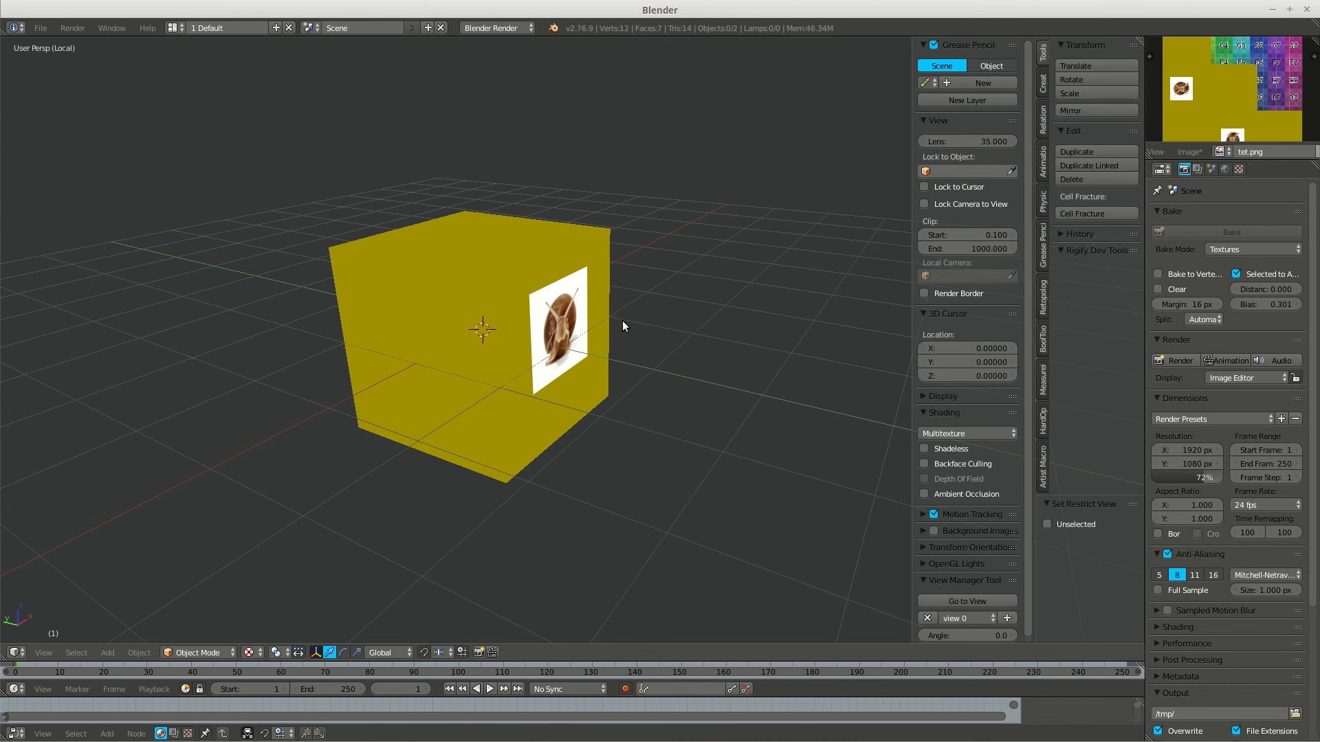
# Select the cube and examine the baked snail image on its side face from several angles.
pyautogui.rightClick(583, 308)
pyautogui.moveTo(584, 308); pyautogui.dragTo(649, 327, button='middle')
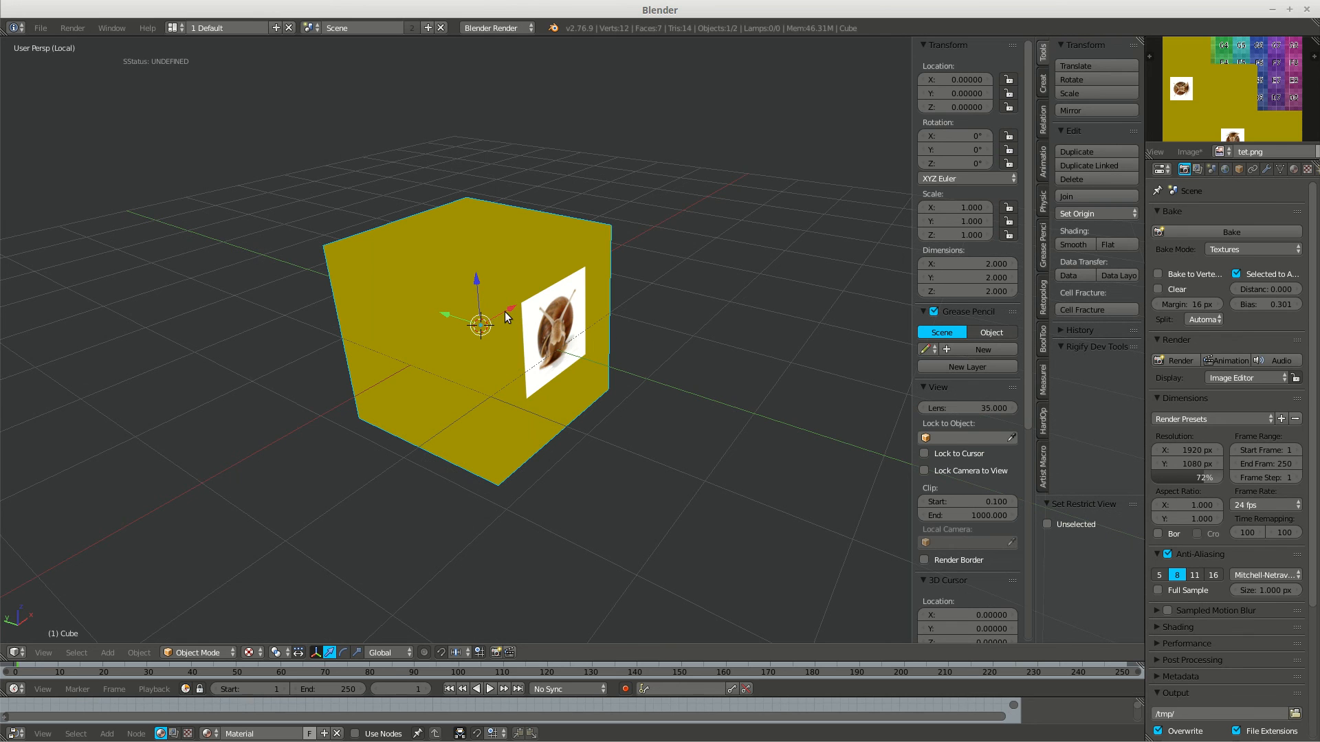
pyautogui.moveTo(258, 253); pyautogui.dragTo(469, 308, button='middle')
pyautogui.scroll(1, 601, 317)
pyautogui.scroll(-2, 572, 323)
pyautogui.moveTo(568, 323)
pyautogui.mouseDown(button='middle')
pyautogui.moveTo(596, 329)
pyautogui.moveTo(571, 331)
pyautogui.mouseUp(button='middle')
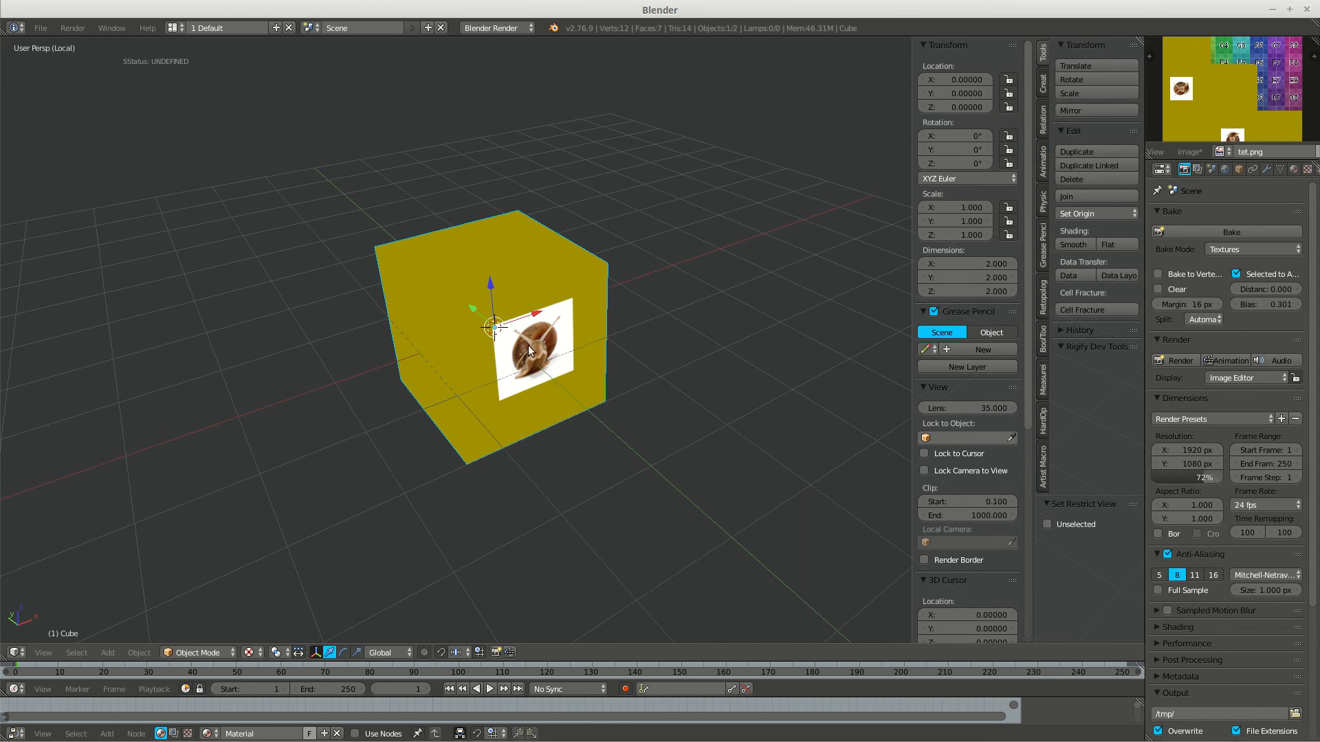
pyautogui.moveTo(592, 360)
pyautogui.mouseDown(button='middle')
pyautogui.moveTo(625, 360)
pyautogui.moveTo(614, 365)
pyautogui.mouseUp(button='middle')
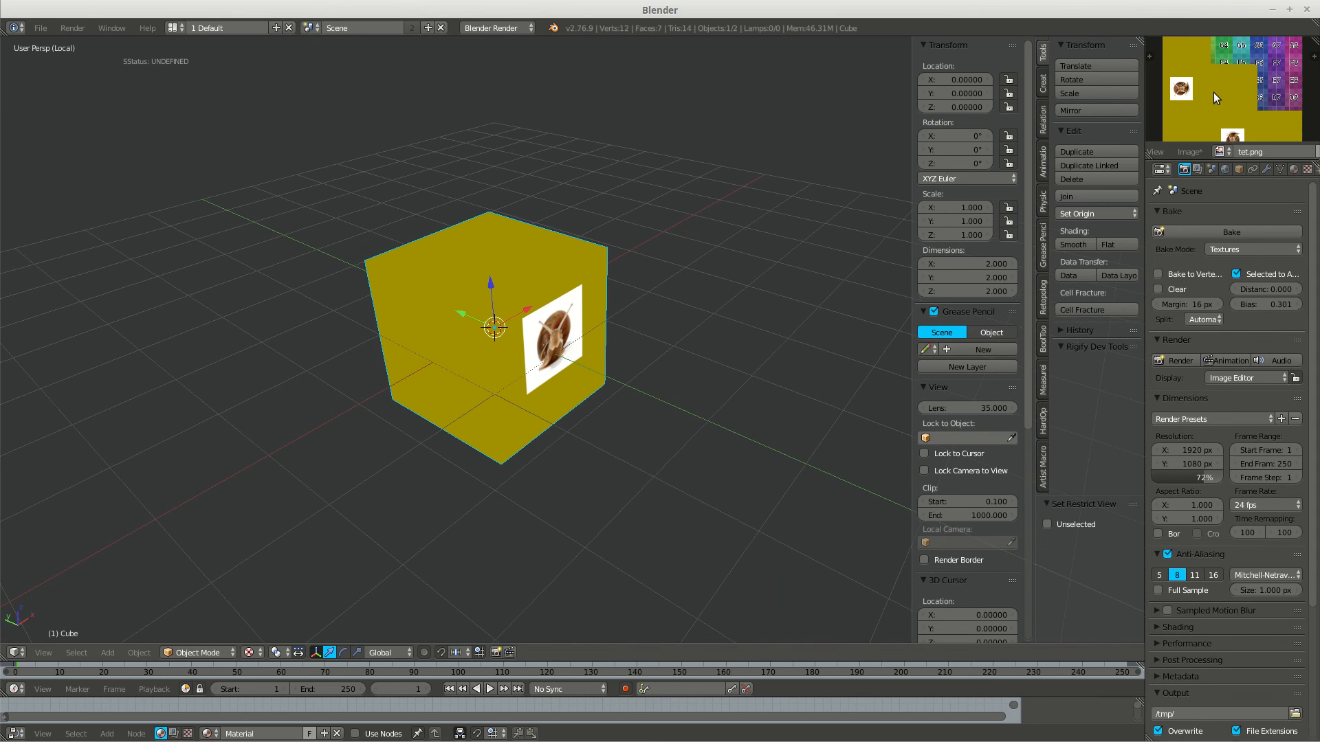
# Reload tet.png to discard the bake, then reveal the hidden snail plane and select it.
pyautogui.hotkey('alt', 'r')
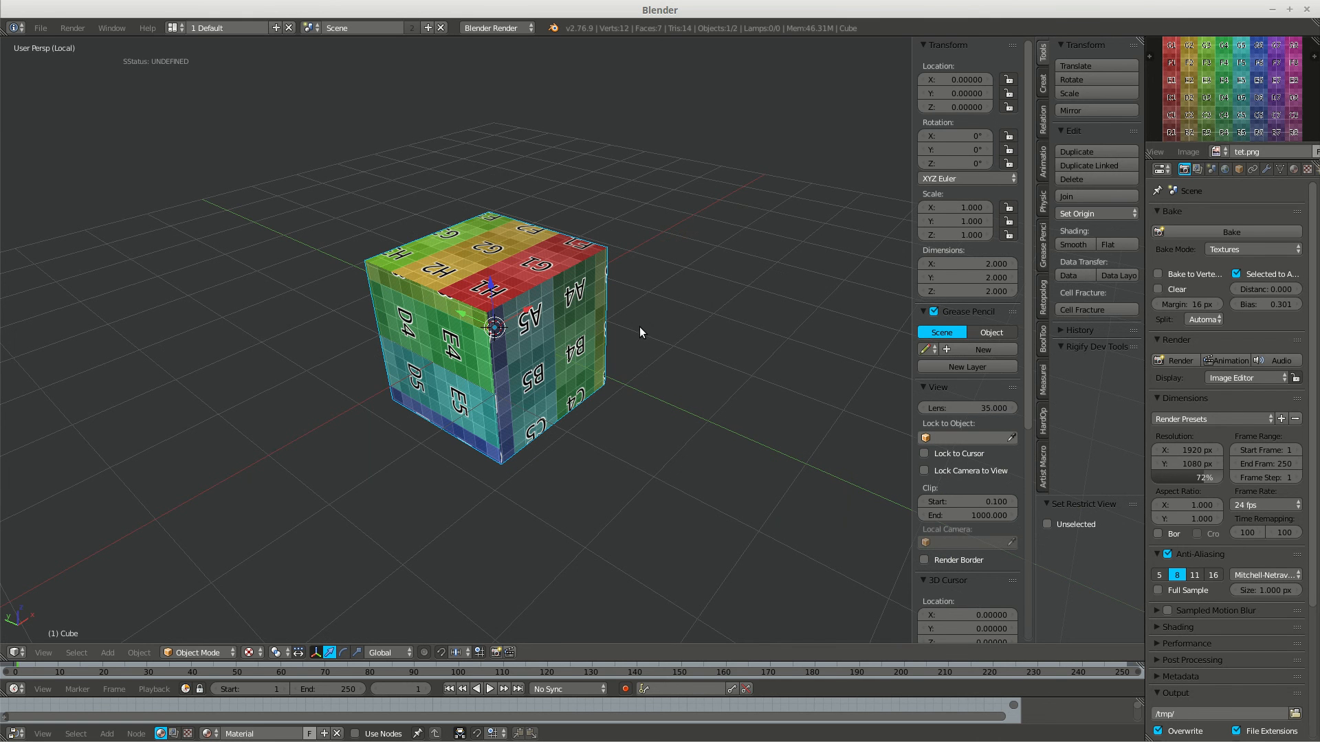
pyautogui.hotkey('alt', 'h')
pyautogui.scroll(2, 648, 345)
pyautogui.moveTo(648, 346); pyautogui.dragTo(621, 334, button='middle')
pyautogui.scroll(1, 580, 348)
pyautogui.rightClick(580, 348)
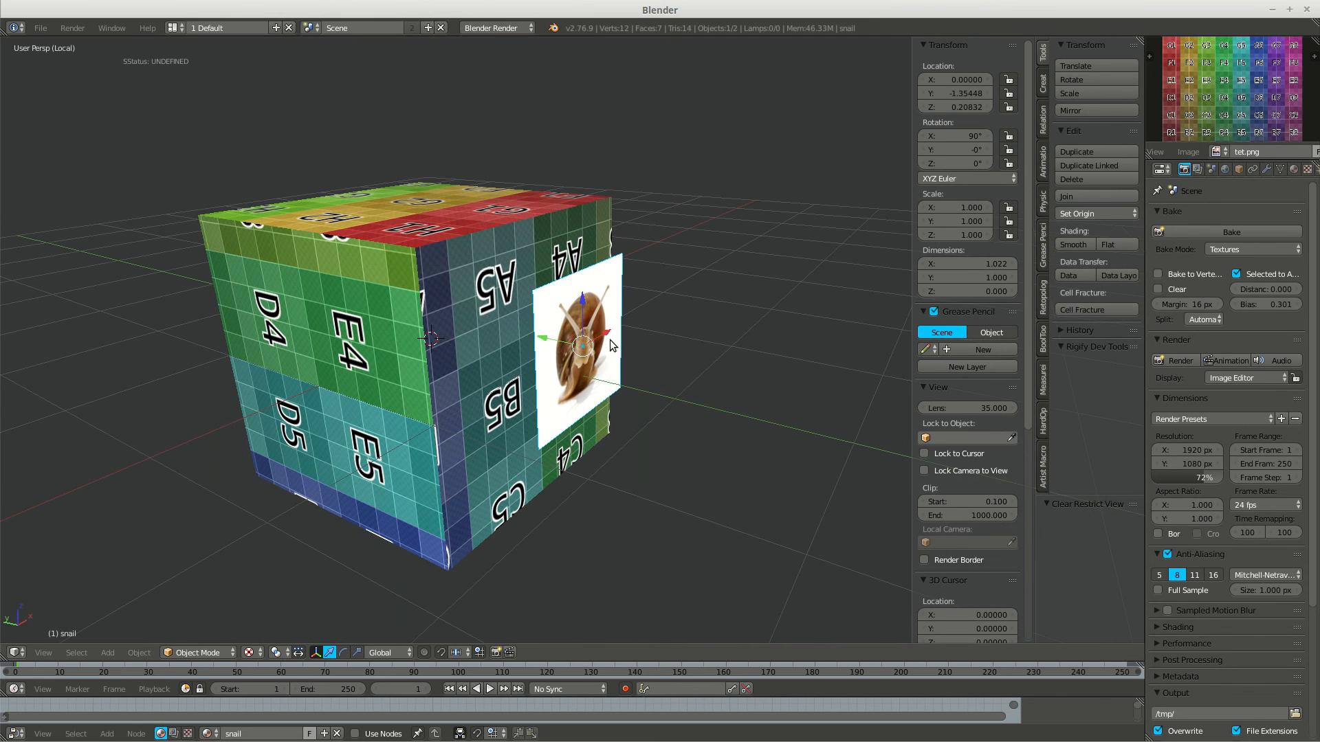
# In Texture Paint mode, fill the snail plane with the linear gradient from its upper outer corner to the opposite lower corner.
pyautogui.press('Tab')
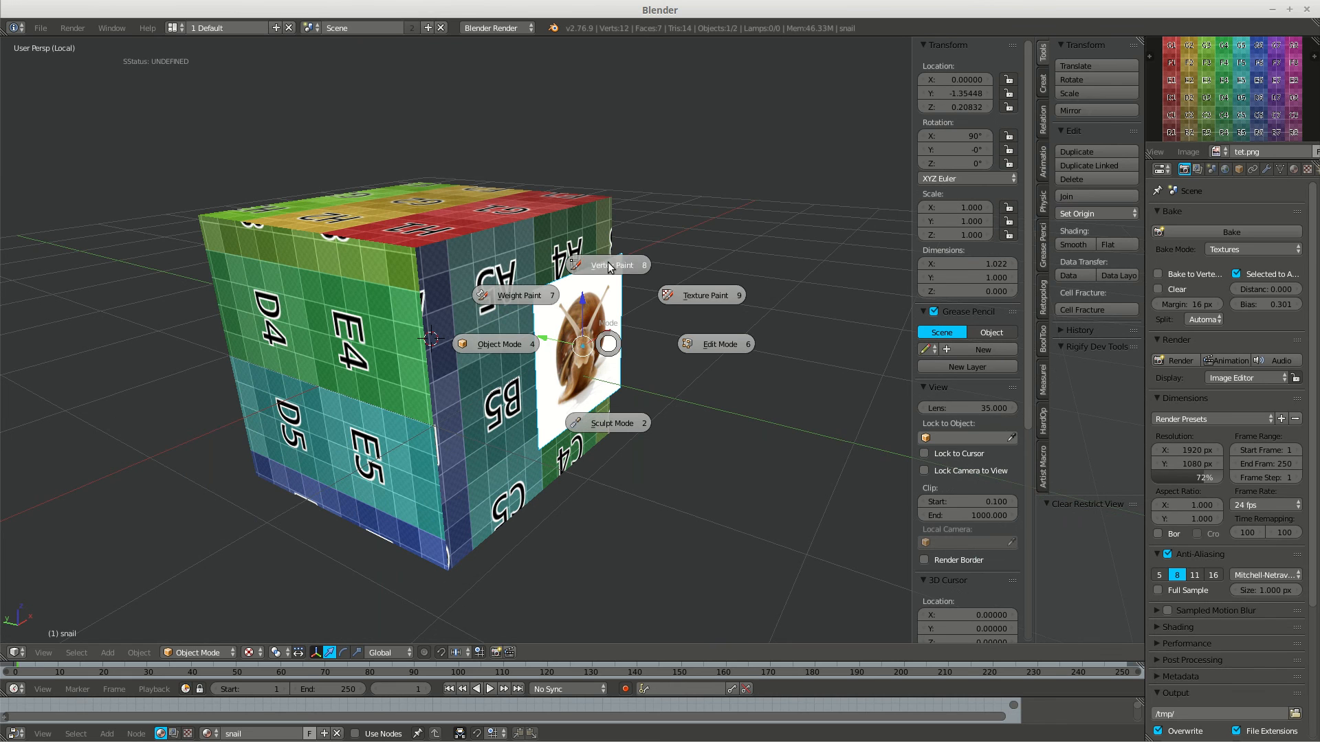
pyautogui.click(707, 285)
pyautogui.moveTo(724, 283)
pyautogui.mouseDown(button='middle')
pyautogui.moveTo(769, 266)
pyautogui.moveTo(750, 245)
pyautogui.mouseUp(button='middle')
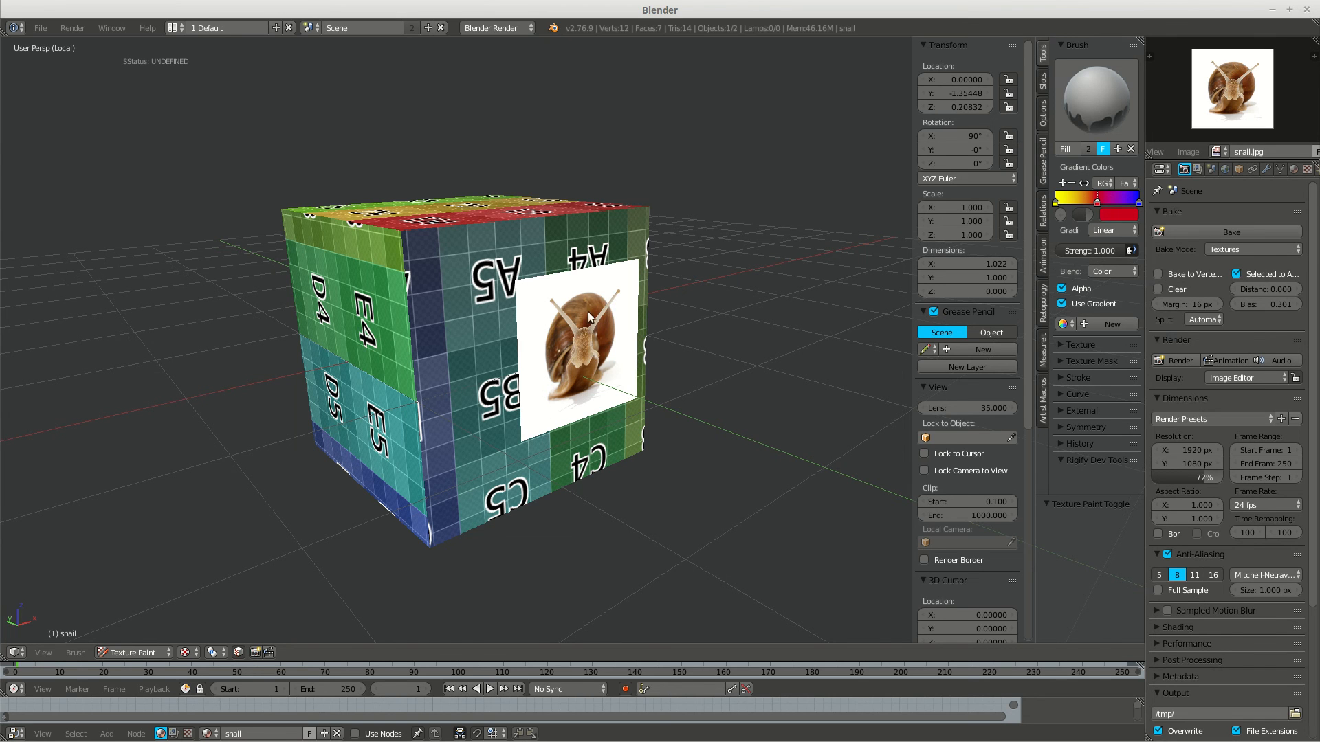
pyautogui.moveTo(636, 265); pyautogui.dragTo(506, 446)
pyautogui.moveTo(698, 362); pyautogui.dragTo(748, 377, button='middle')
# Return to Object Mode, add the cube to the selection as active and bake the gradient-painted plane onto it.
pyautogui.press('Tab')
pyautogui.click(434, 277)
pyautogui.keyDown('shift'); pyautogui.rightClick(536, 248); pyautogui.keyUp('shift')
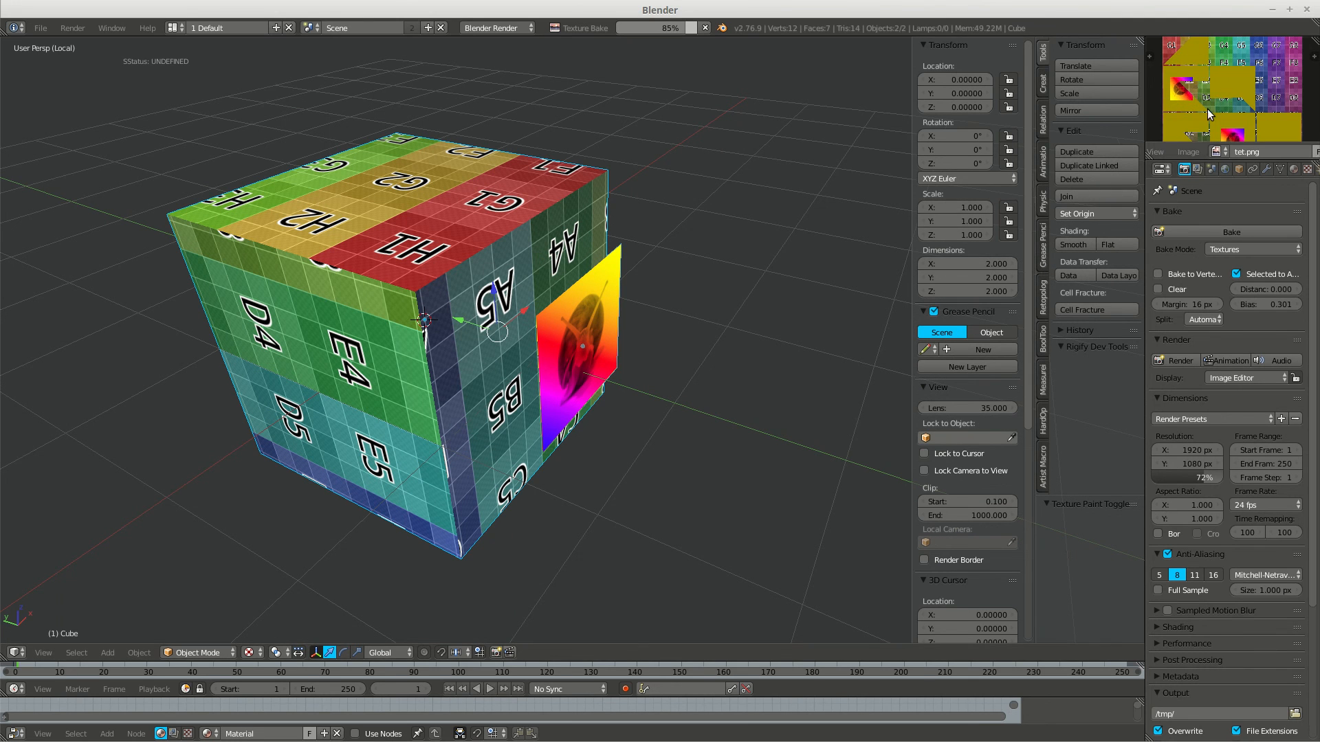
pyautogui.moveTo(765, 304); pyautogui.dragTo(725, 309, button='middle')
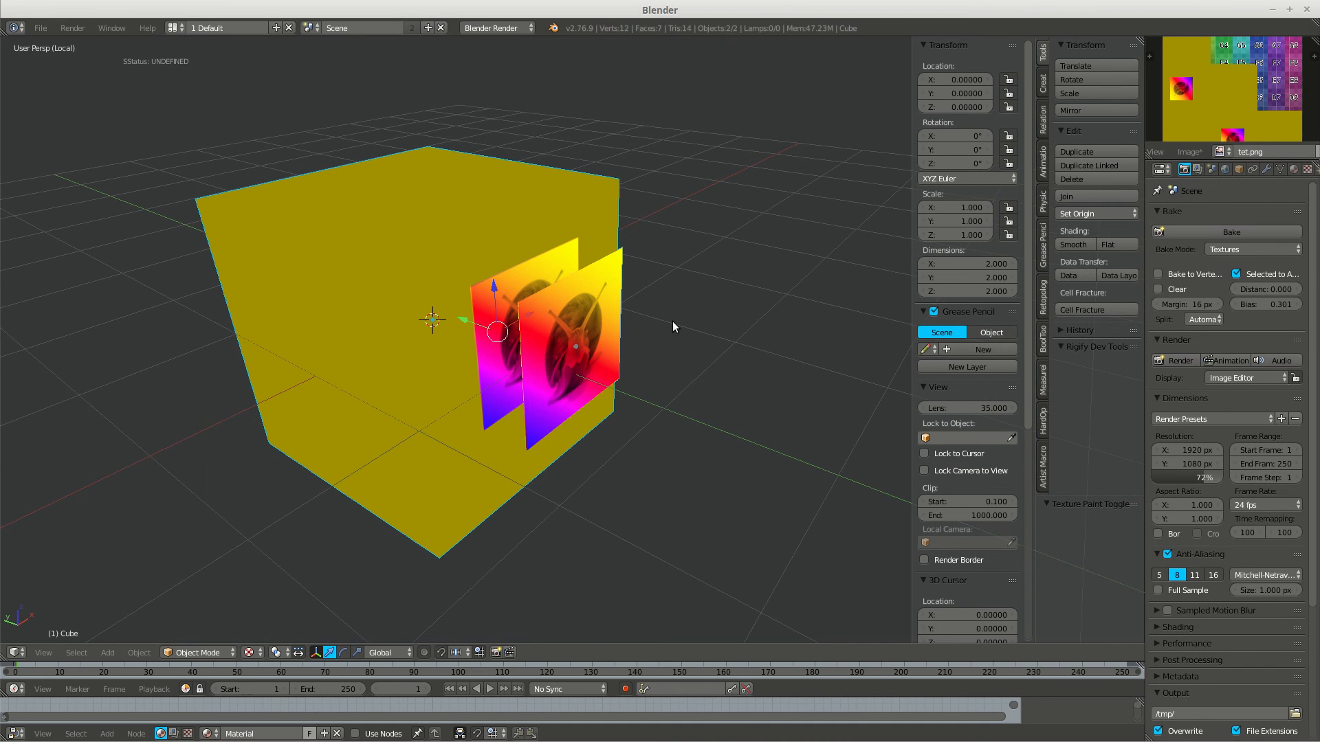
# Reload the tet.png image to discard the gradient bake and select only the snail plane.
pyautogui.hotkey('alt', 'r')
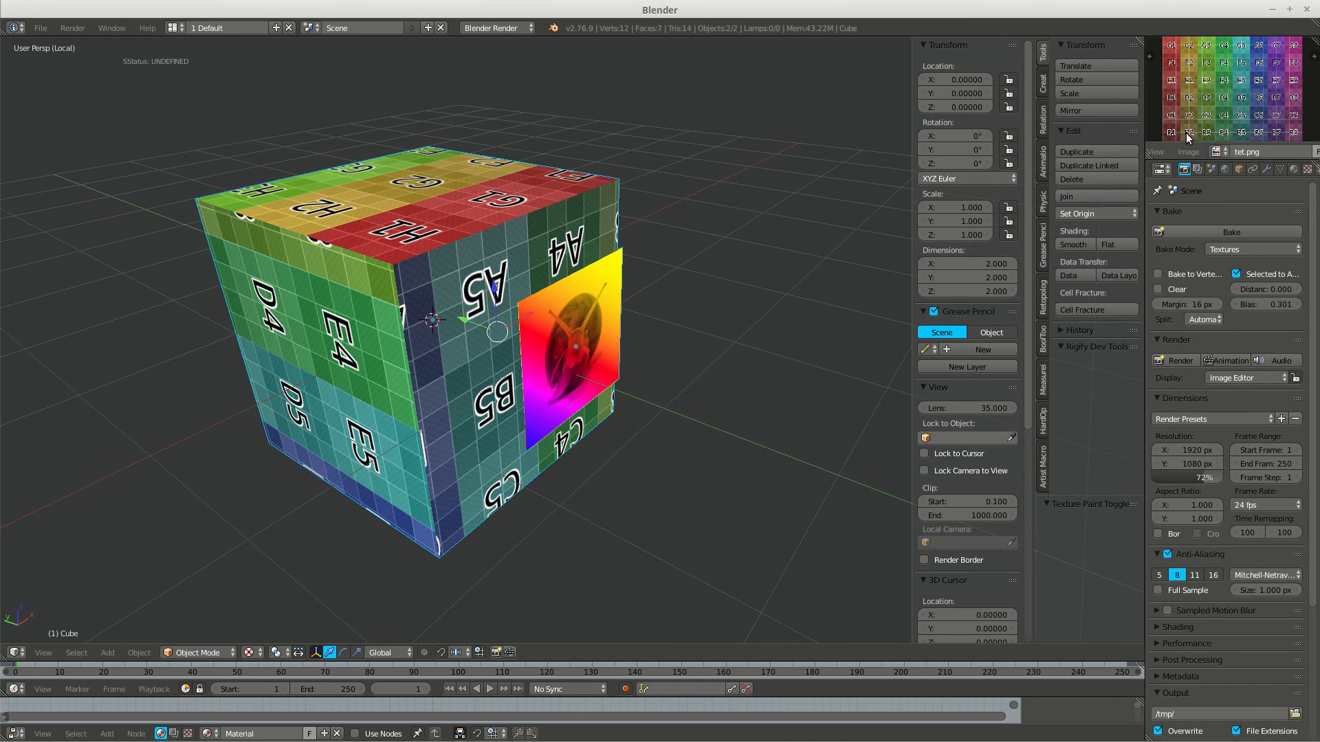
pyautogui.moveTo(626, 328)
pyautogui.mouseDown(button='middle')
pyautogui.moveTo(614, 318)
pyautogui.moveTo(612, 329)
pyautogui.moveTo(641, 308)
pyautogui.moveTo(648, 319)
pyautogui.mouseUp(button='middle')
pyautogui.rightClick(576, 313)
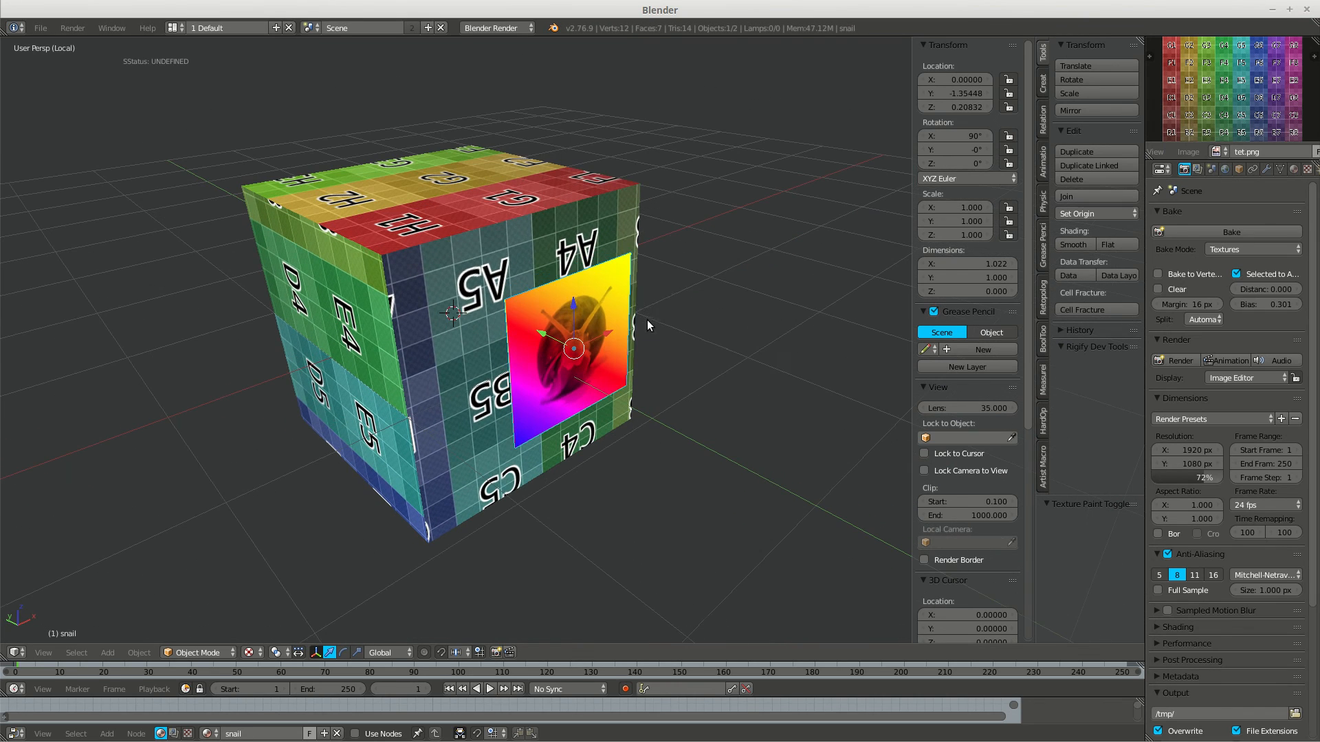
# Enter Edit Mode on the snail plane, select the whole mesh and subdivide it four times.
pyautogui.press('Tab')
pyautogui.click(742, 313)
pyautogui.scroll(3, 576, 330)
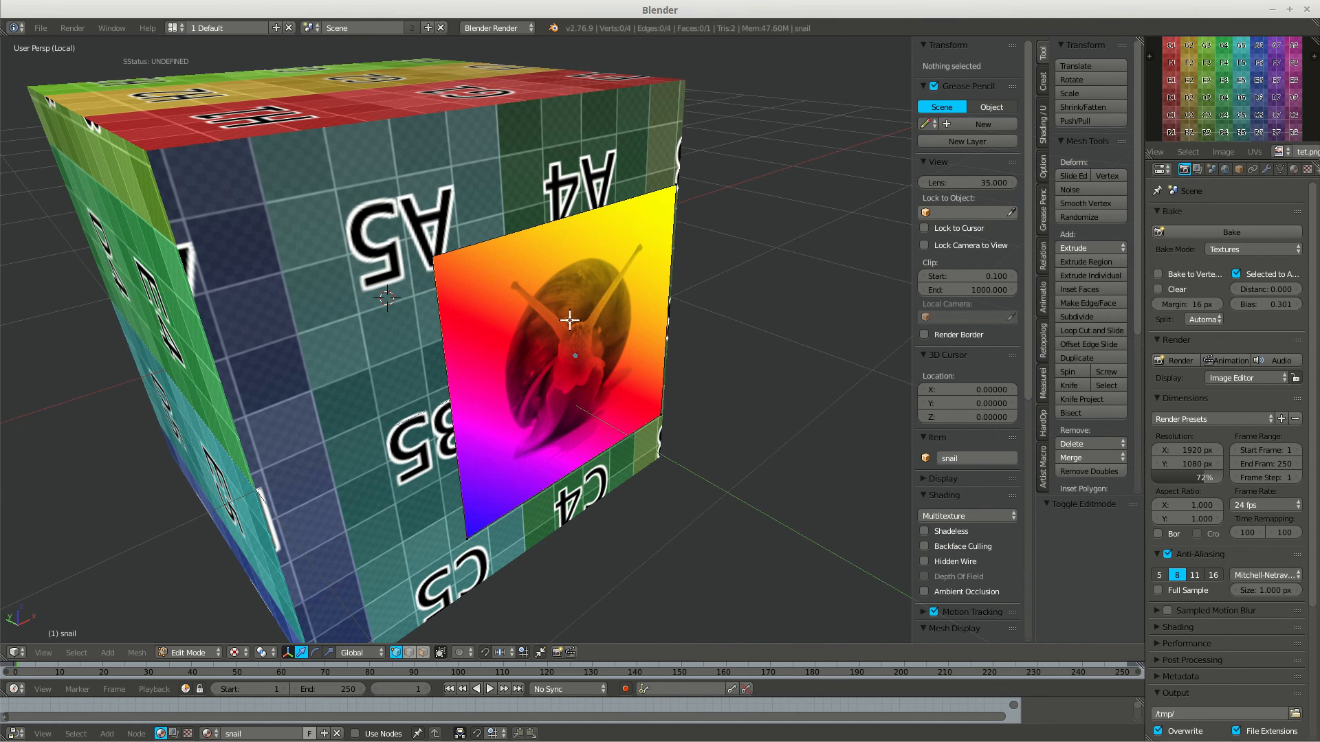
pyautogui.press('a')
pyautogui.press('w')
pyautogui.moveTo(569, 321)
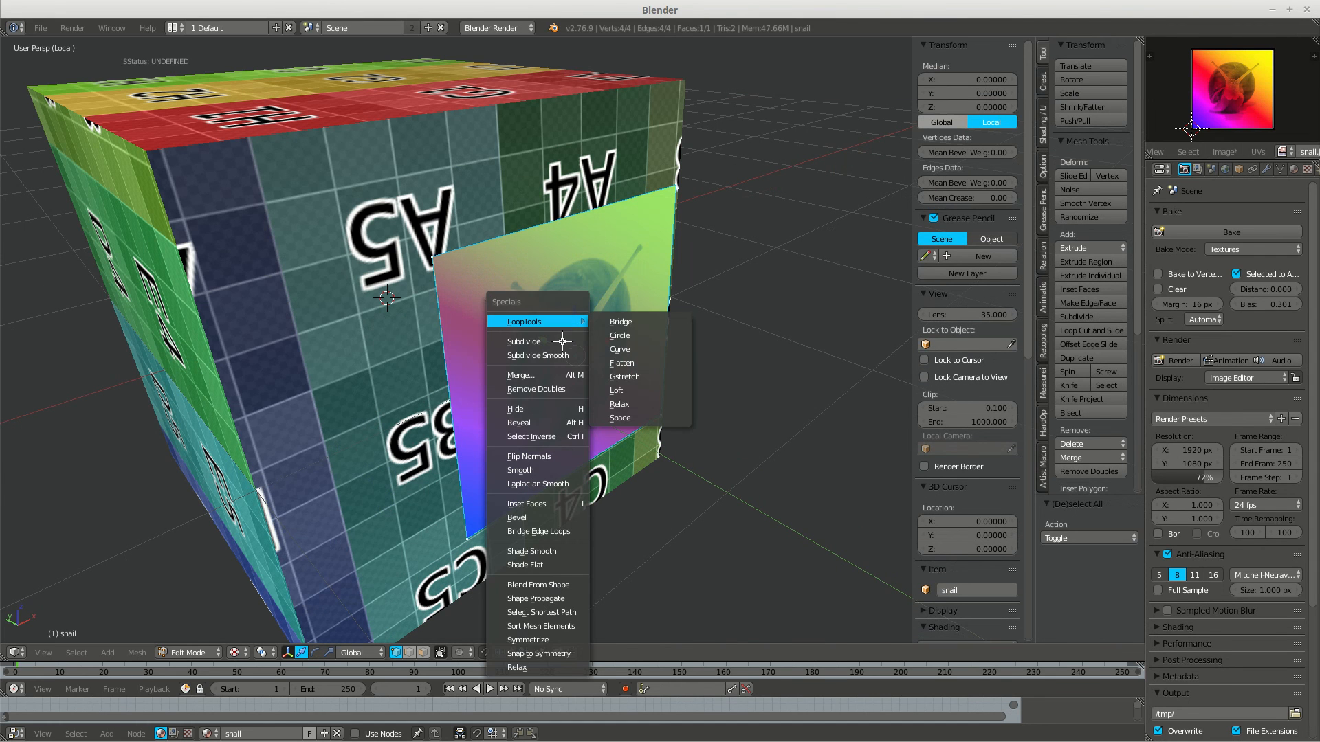
pyautogui.click(553, 341)
pyautogui.press('w')
pyautogui.click(607, 336)
pyautogui.press('w')
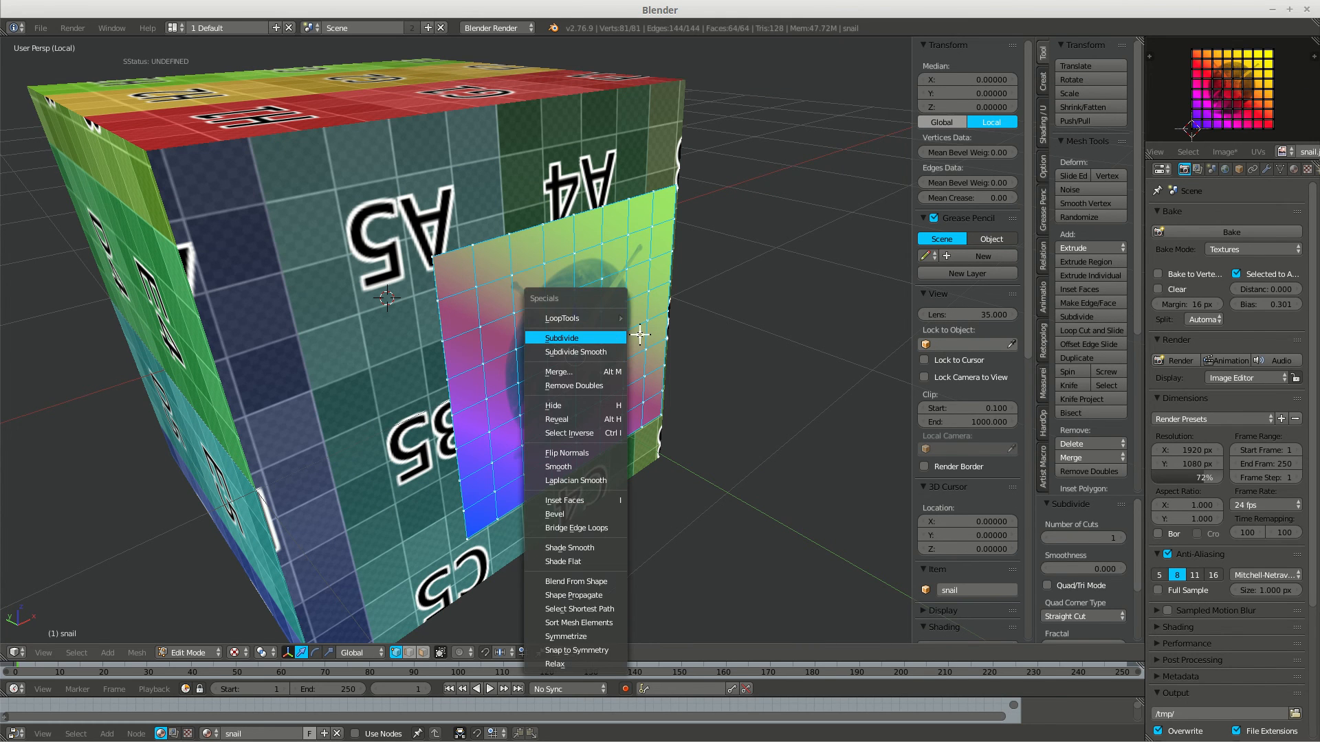
pyautogui.click(624, 339)
pyautogui.moveTo(651, 334); pyautogui.dragTo(592, 296, button='middle')
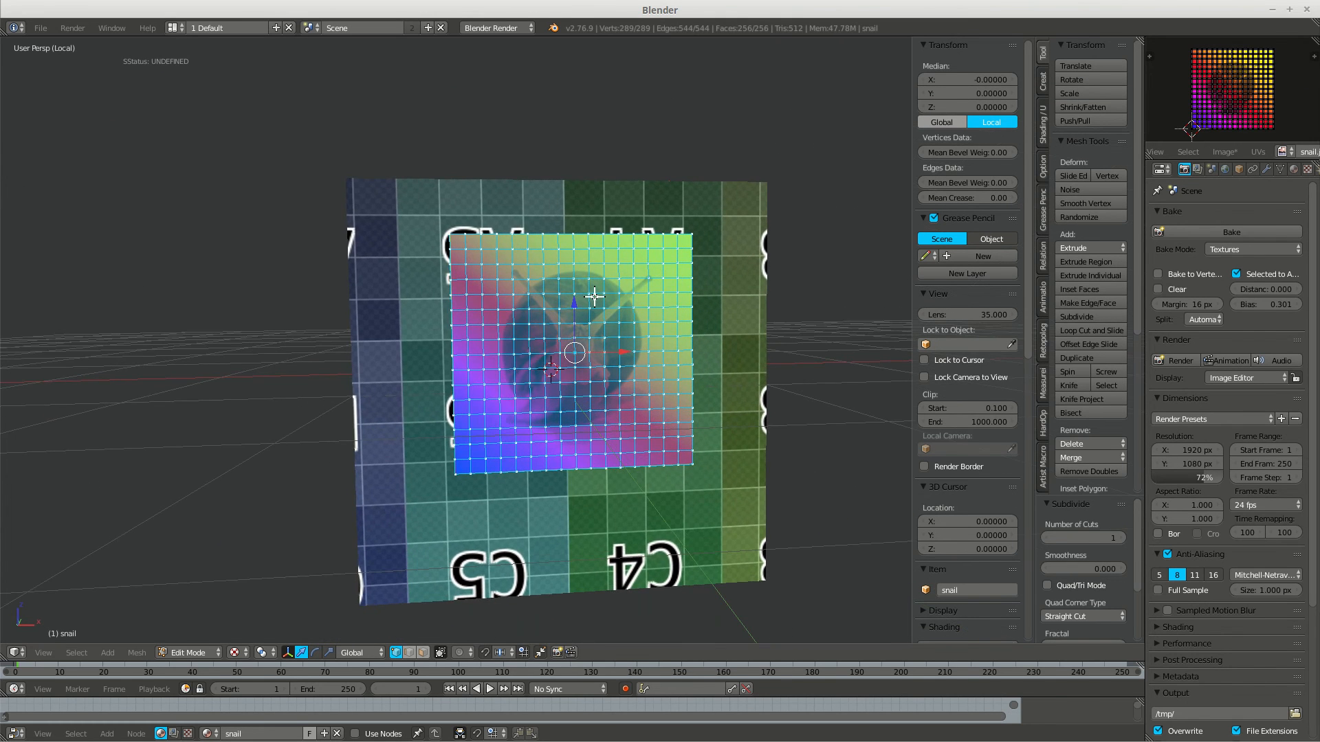
# In front view, switch the snail plane to Sculpt Mode and choose the Grab brush with a 154 px radius.
pyautogui.press('KP_1')
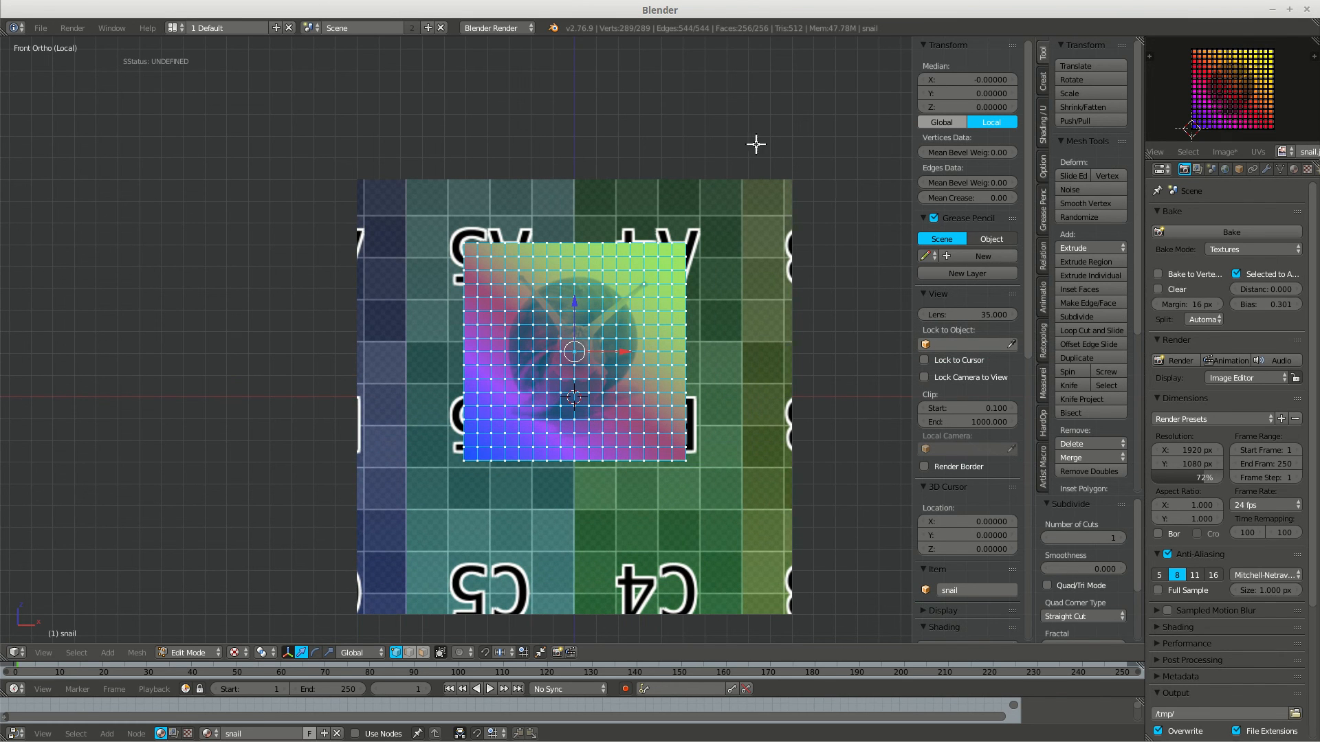
pyautogui.hotkey('ctrl', 'Tab')
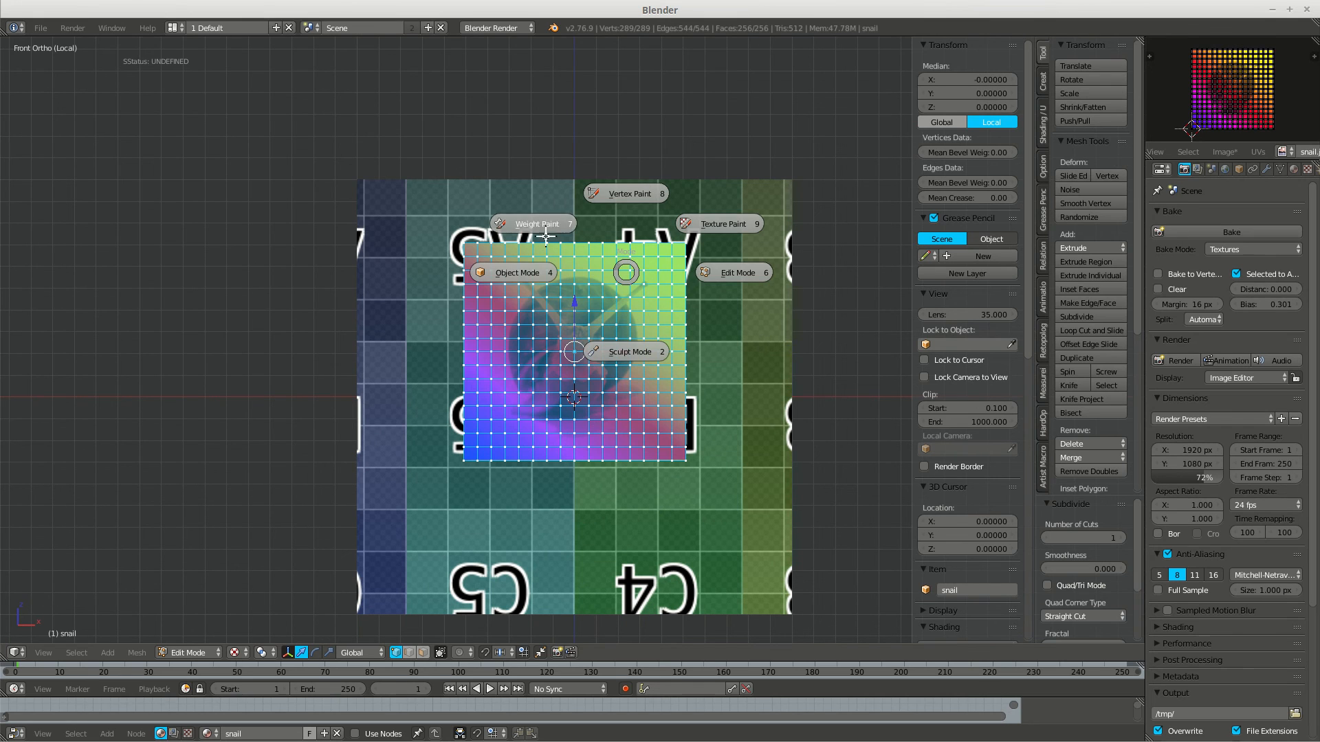
pyautogui.click(601, 340)
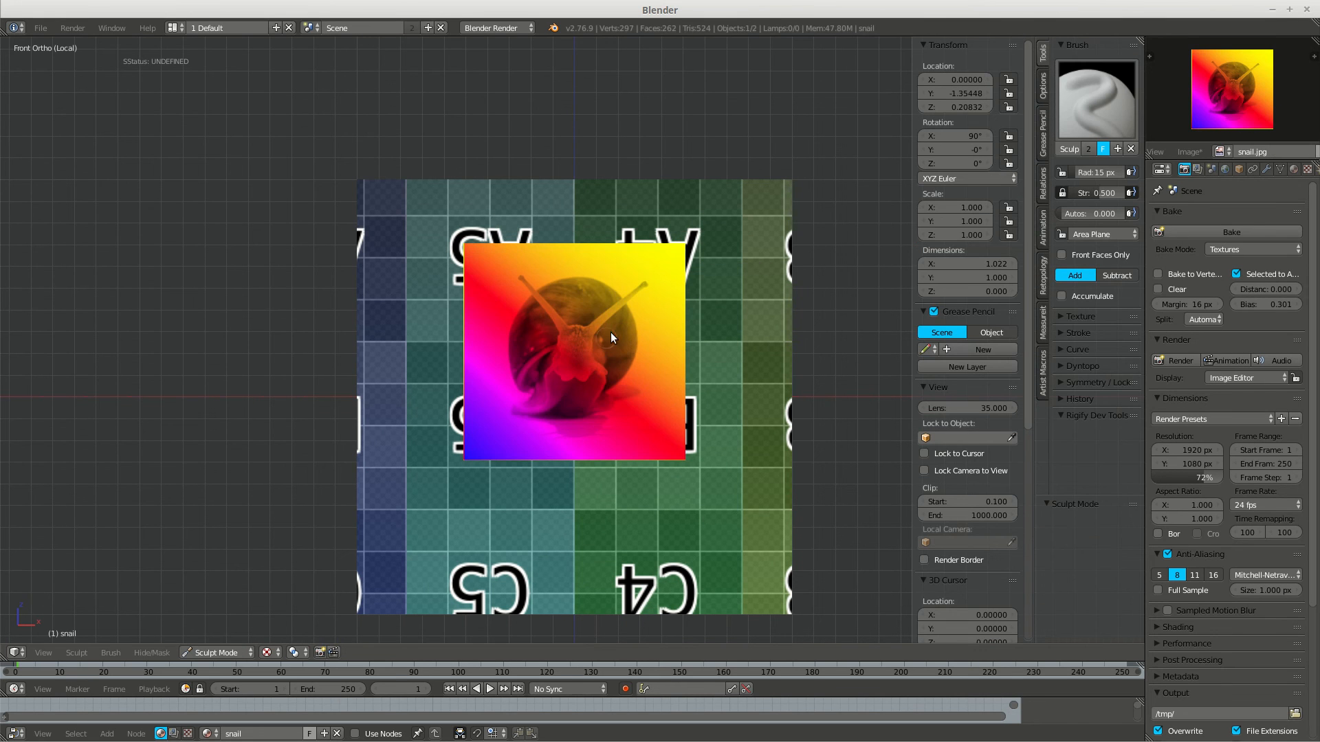
pyautogui.press('f')
pyautogui.click(681, 270)
pyautogui.press('g')
# Grab the plane's upper corners, sides and lower corners inward and bulge the middle of its upper edge upward.
pyautogui.moveTo(663, 259)
pyautogui.mouseDown()
pyautogui.moveTo(646, 272)
pyautogui.moveTo(587, 271)
pyautogui.moveTo(584, 325)
pyautogui.moveTo(586, 312)
pyautogui.mouseUp()
pyautogui.moveTo(576, 267); pyautogui.dragTo(586, 232)
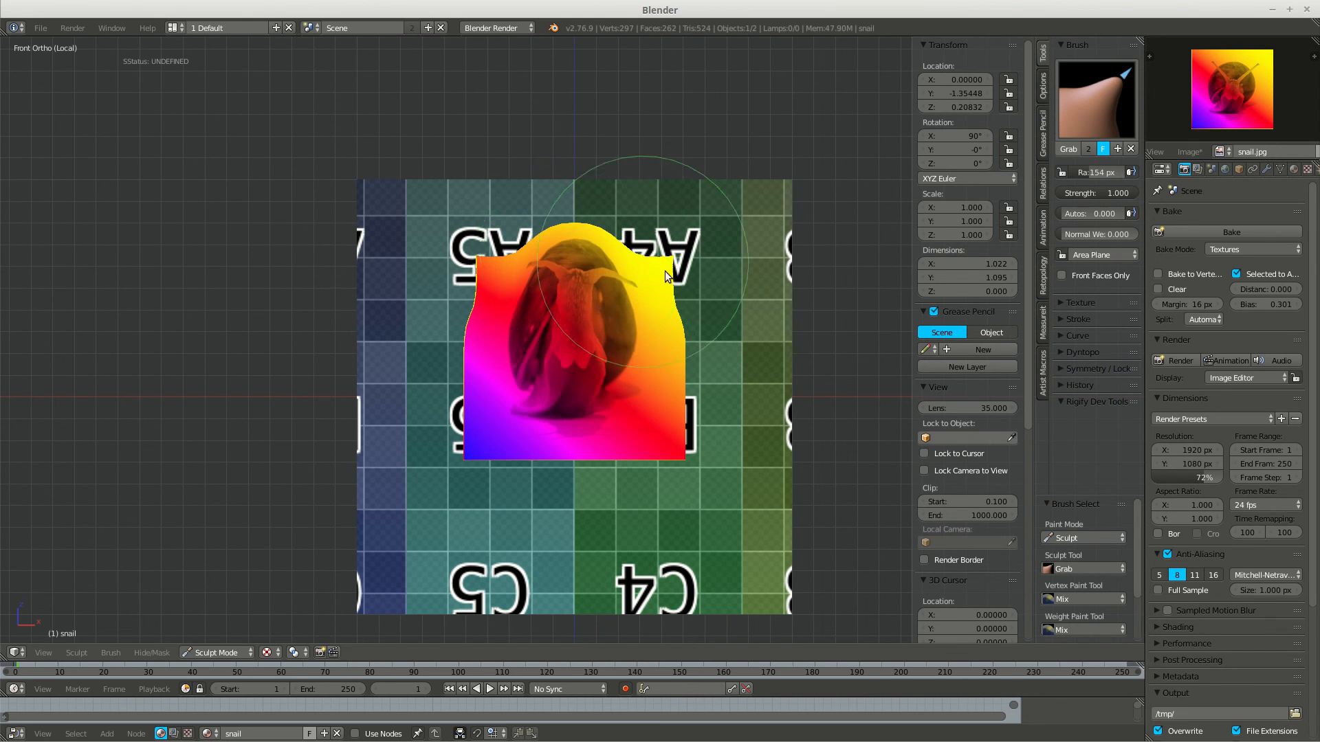
pyautogui.moveTo(666, 273); pyautogui.dragTo(653, 274)
pyautogui.moveTo(680, 391); pyautogui.dragTo(670, 374)
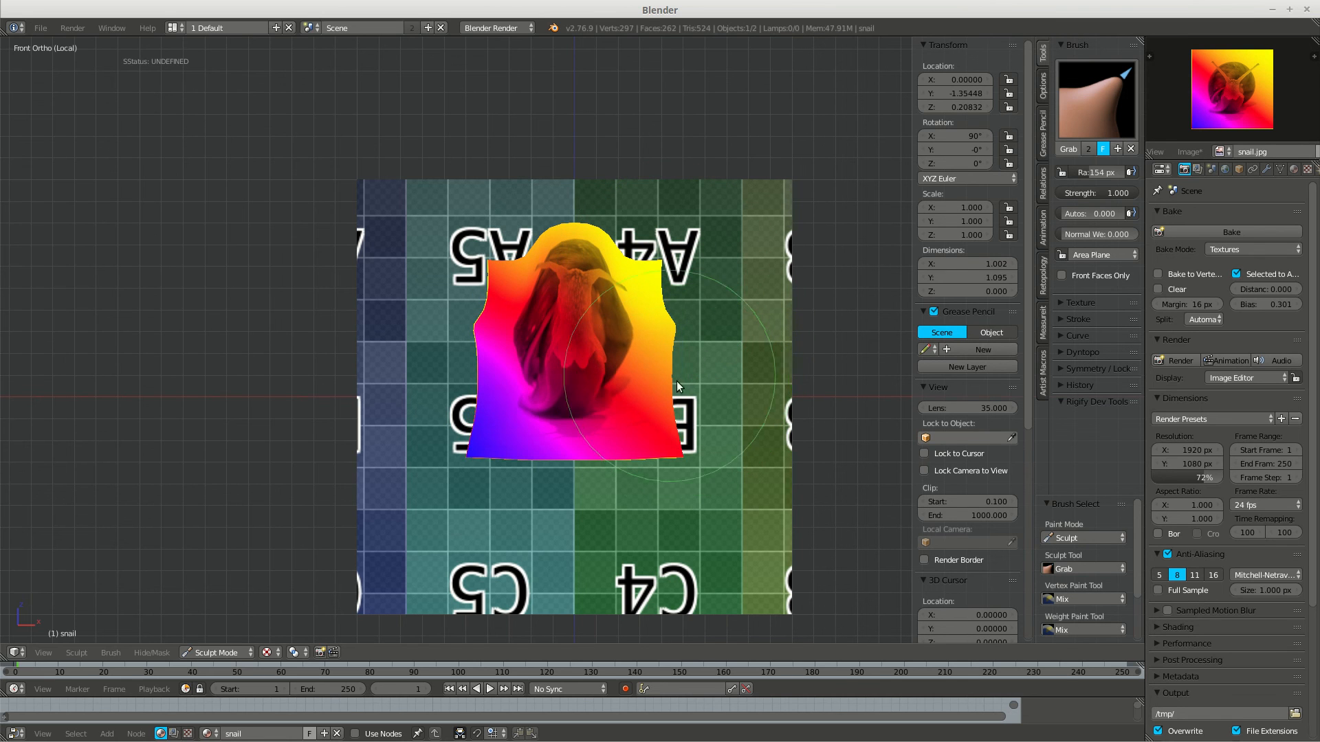
pyautogui.moveTo(658, 440)
pyautogui.mouseDown()
pyautogui.moveTo(600, 431)
pyautogui.moveTo(634, 416)
pyautogui.mouseUp()
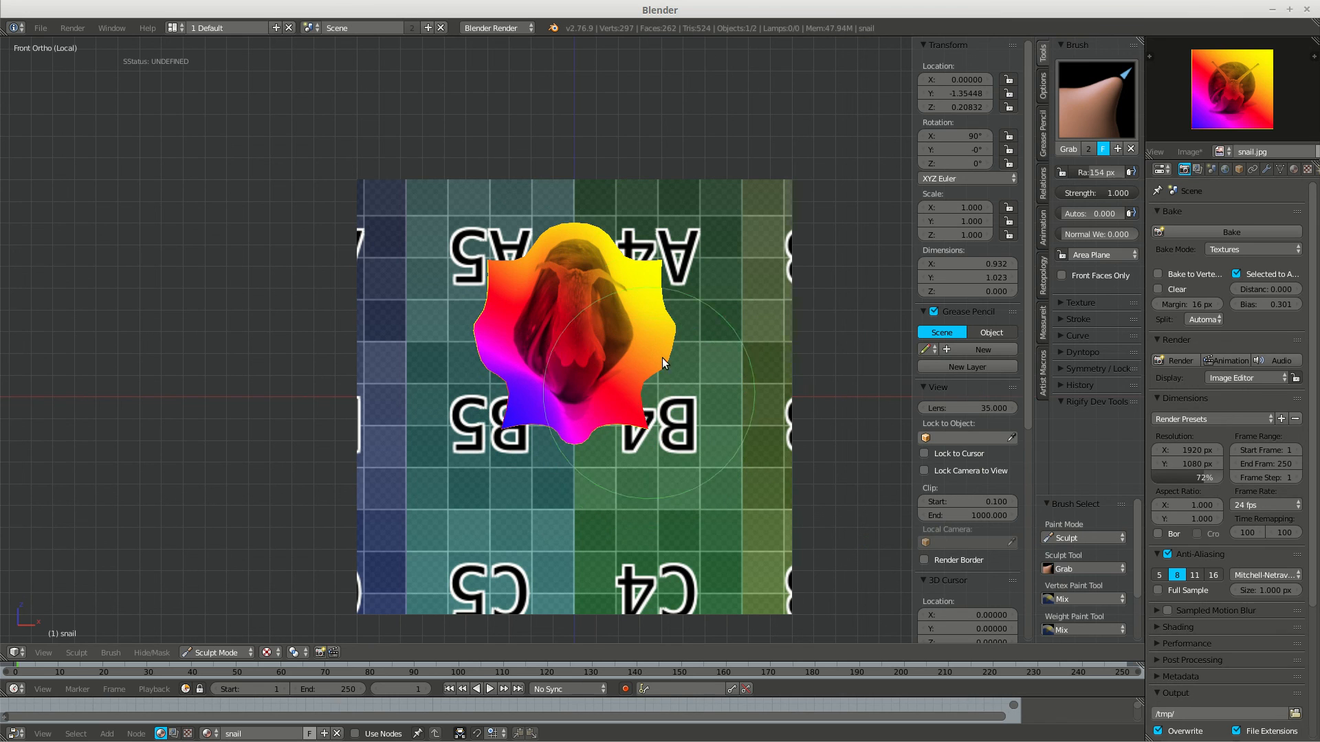
# Reduce the brush radius to 48 px, round off the plane's lower outline and pull its upper corners outward into horns.
pyautogui.press('f')
pyautogui.click(586, 311)
pyautogui.moveTo(645, 426)
pyautogui.mouseDown()
pyautogui.moveTo(626, 414)
pyautogui.moveTo(651, 382)
pyautogui.moveTo(632, 415)
pyautogui.moveTo(592, 433)
pyautogui.mouseUp()
pyautogui.moveTo(667, 335)
pyautogui.mouseDown()
pyautogui.moveTo(645, 258)
pyautogui.moveTo(675, 255)
pyautogui.moveTo(617, 248)
pyautogui.moveTo(592, 297)
pyautogui.moveTo(629, 325)
pyautogui.moveTo(605, 342)
pyautogui.moveTo(633, 340)
pyautogui.moveTo(612, 410)
pyautogui.mouseUp()
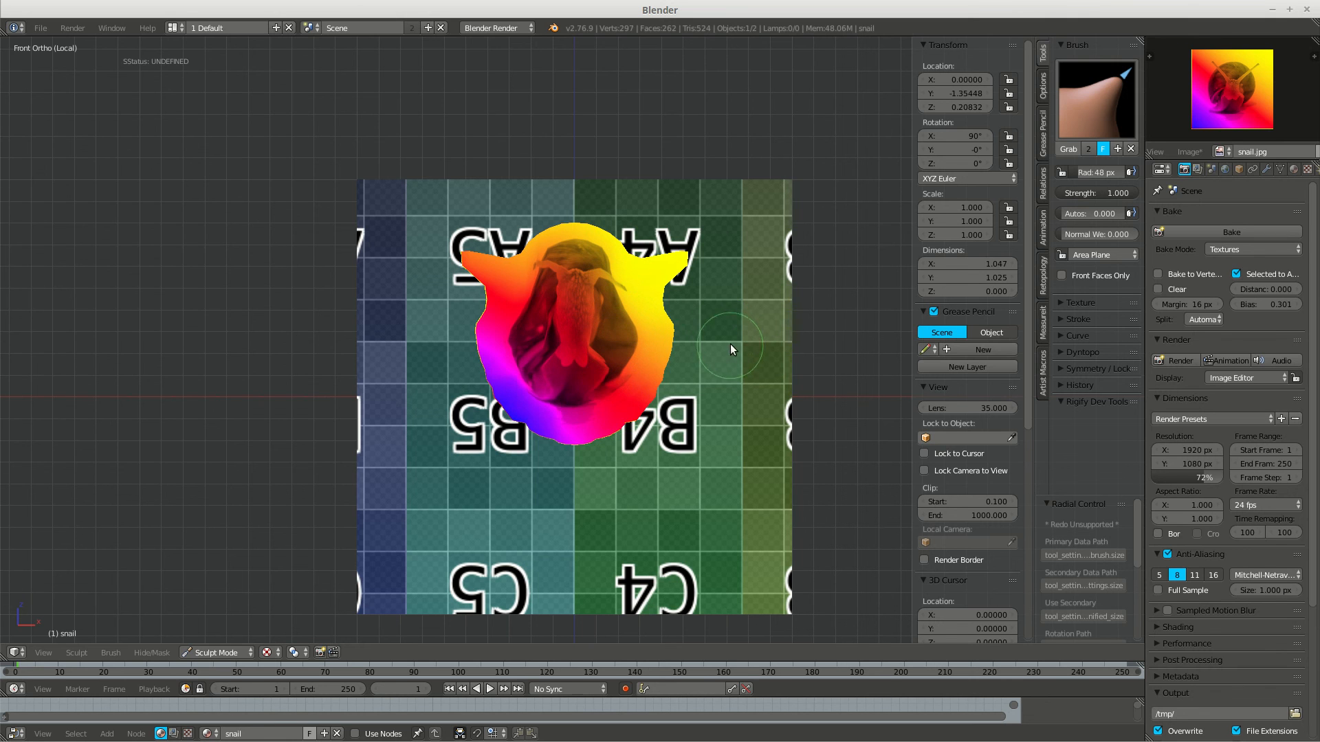
# Return to Object Mode, add the cube to the selection as active and bake the sculpted snail plane onto it.
pyautogui.press('Tab')
pyautogui.click(633, 330)
pyautogui.moveTo(660, 412)
pyautogui.mouseDown(button='middle')
pyautogui.moveTo(769, 405)
pyautogui.moveTo(639, 414)
pyautogui.moveTo(745, 420)
pyautogui.moveTo(593, 362)
pyautogui.moveTo(620, 427)
pyautogui.moveTo(702, 375)
pyautogui.moveTo(611, 351)
pyautogui.mouseUp(button='middle')
pyautogui.moveTo(575, 244); pyautogui.dragTo(554, 221, button='middle')
pyautogui.keyDown('shift'); pyautogui.rightClick(554, 221); pyautogui.keyUp('shift')
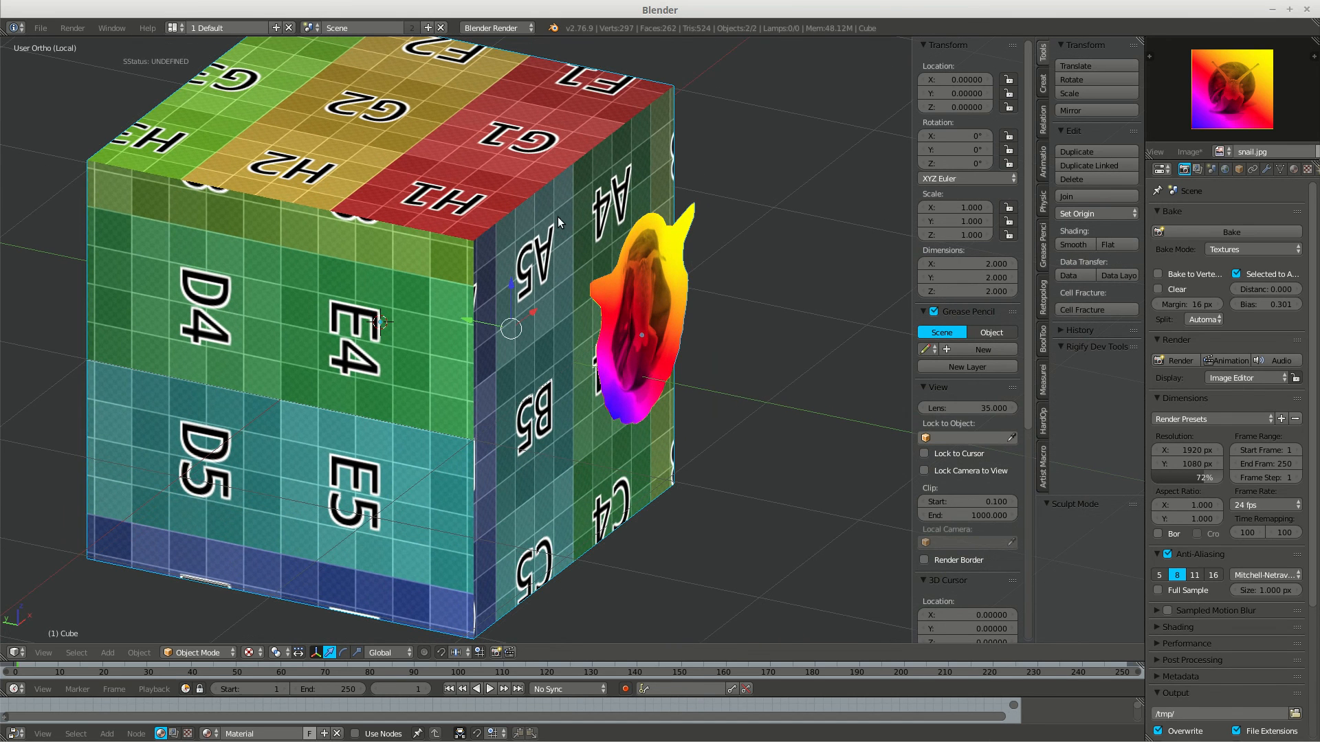
pyautogui.click(1231, 232)
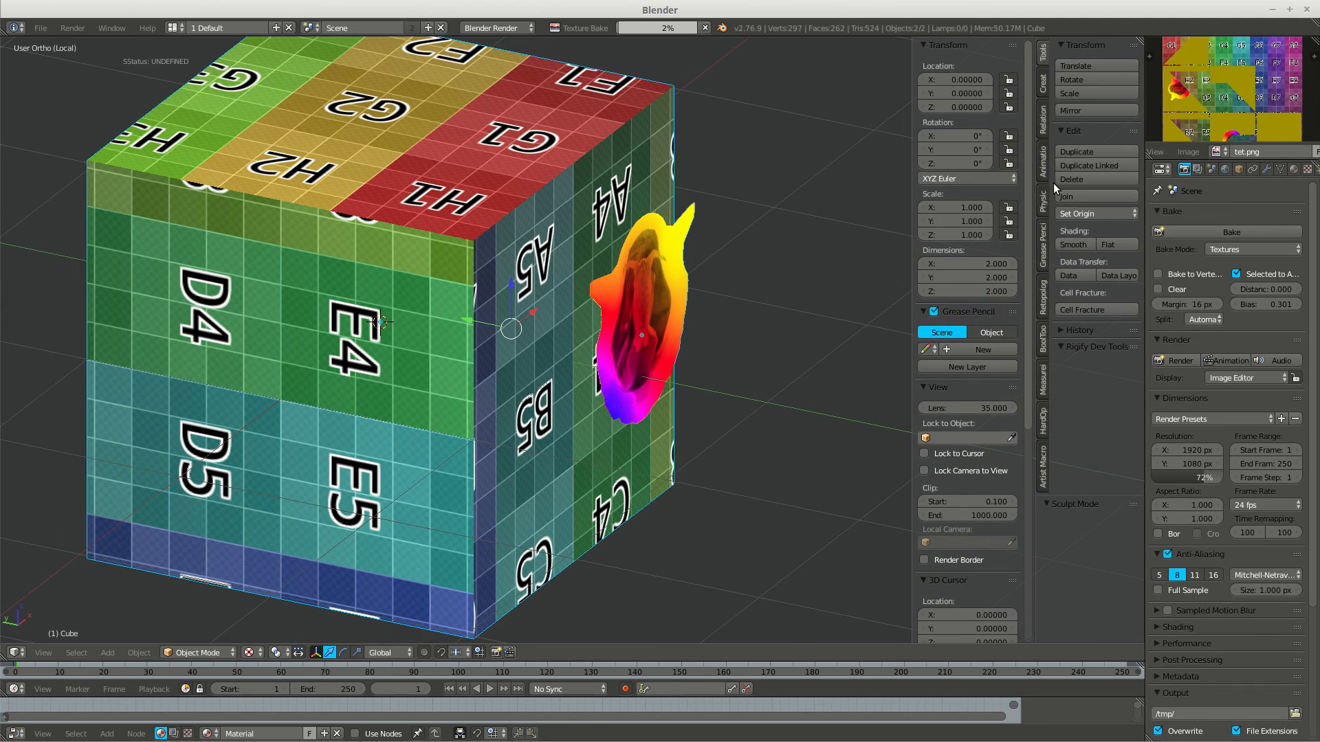
# Compare the baked shape on the cube's face with the sculpted plane from several angles and in the tet.png image.
pyautogui.moveTo(464, 336); pyautogui.dragTo(798, 182, button='middle')
pyautogui.moveTo(784, 297); pyautogui.dragTo(658, 302, button='middle')
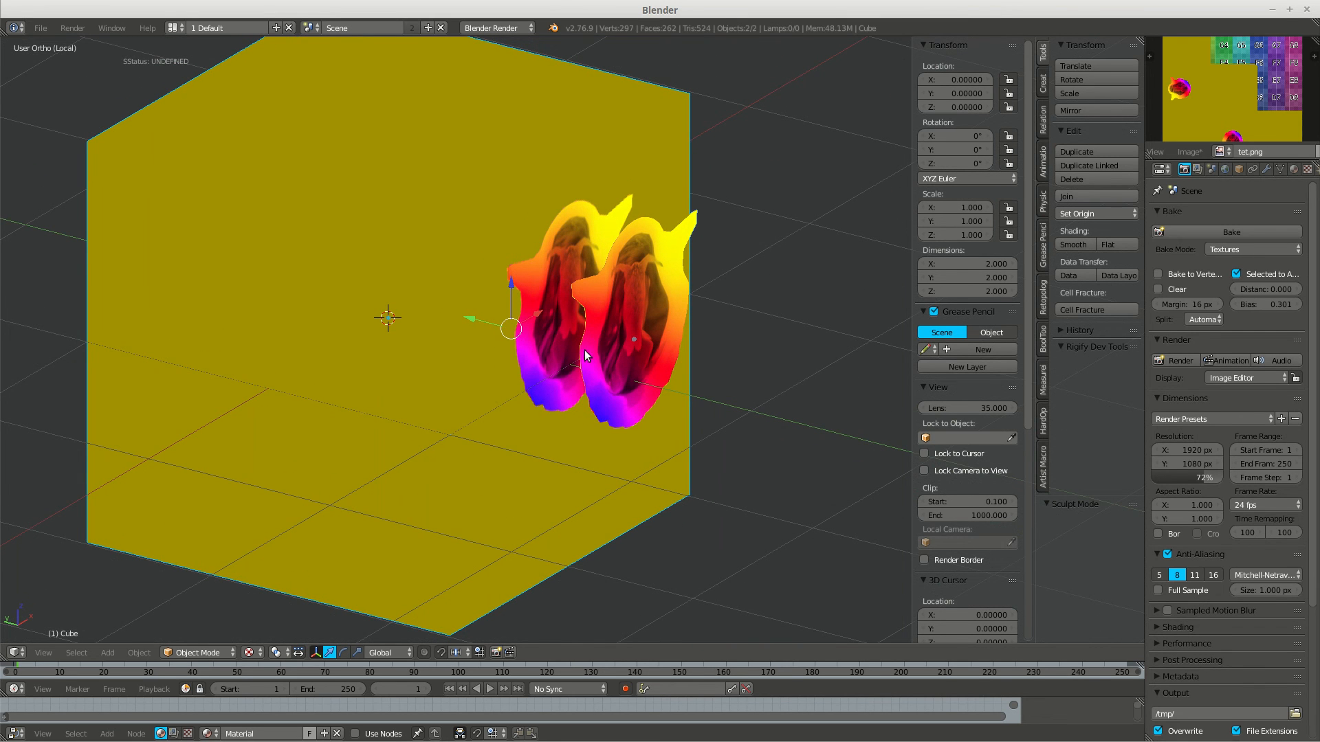
pyautogui.moveTo(612, 305); pyautogui.dragTo(687, 287, button='middle')
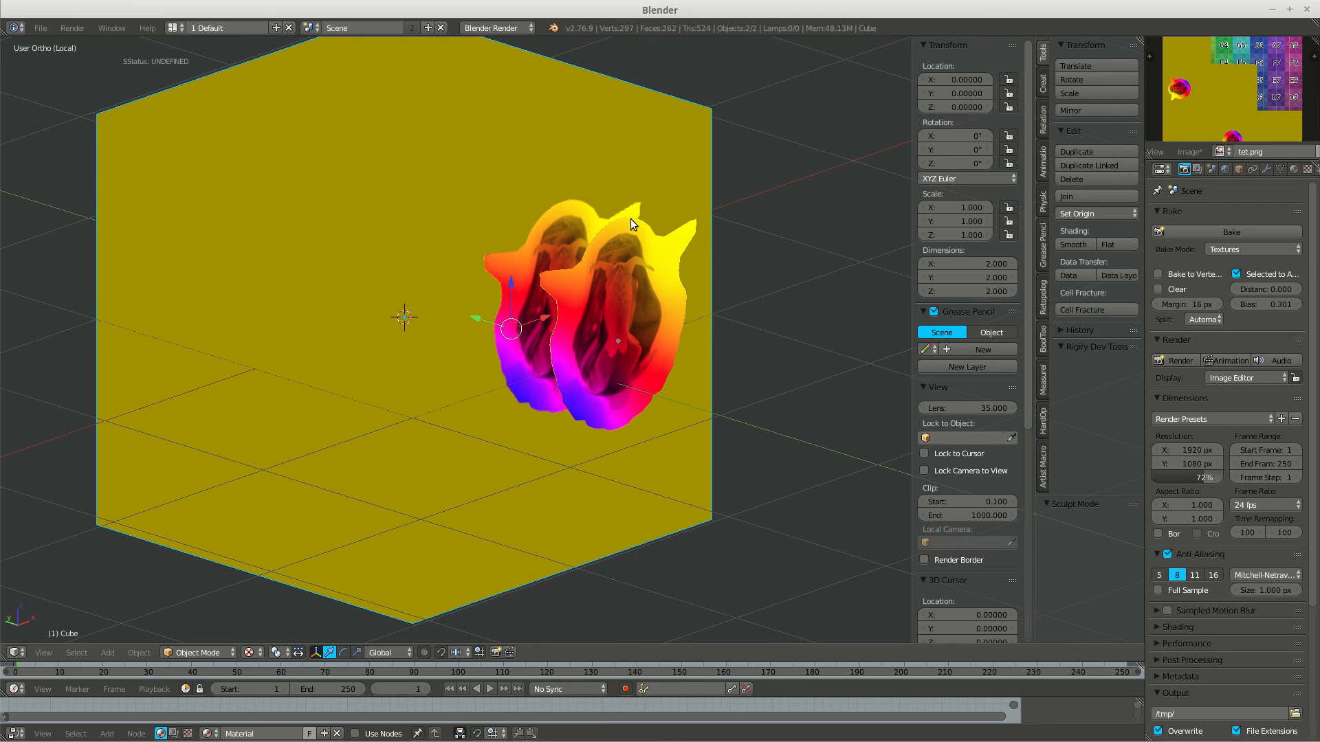
pyautogui.moveTo(682, 170); pyautogui.dragTo(781, 231, button='middle')
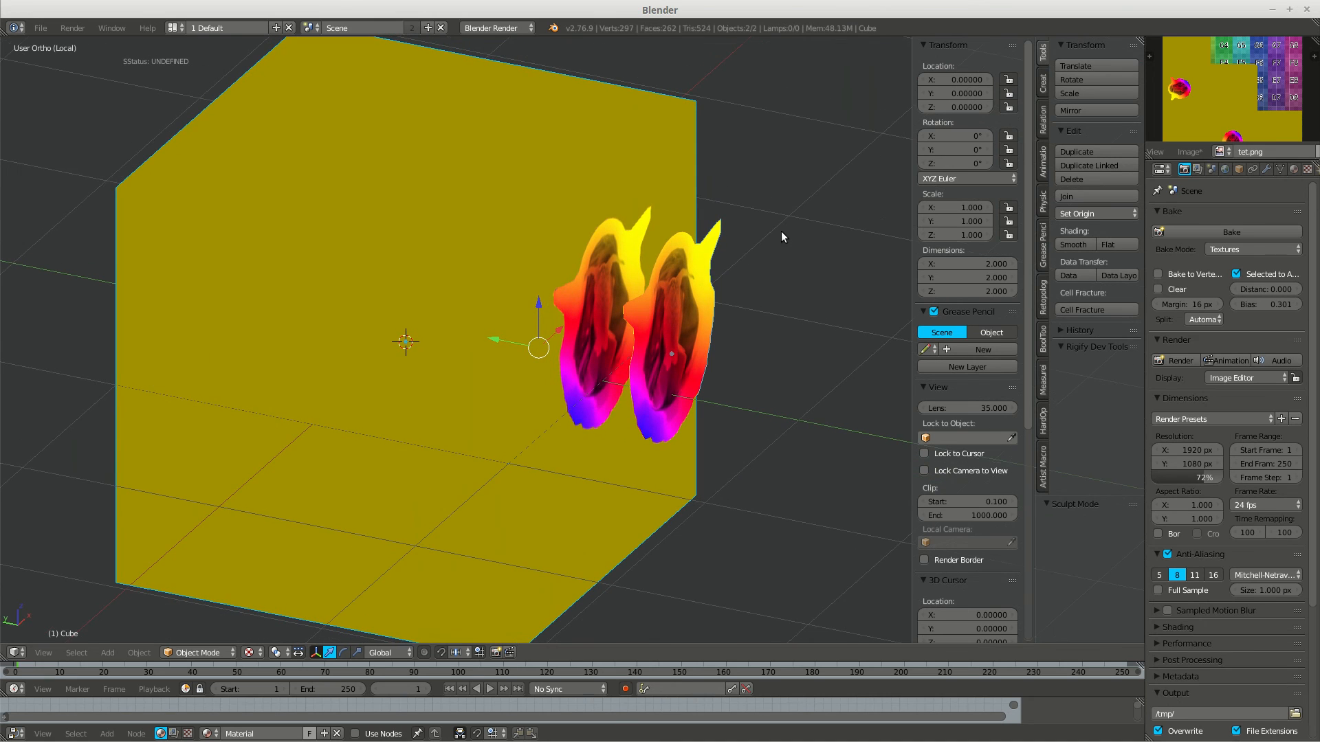
pyautogui.moveTo(1202, 106)
pyautogui.mouseDown(button='middle')
pyautogui.moveTo(1209, 95)
pyautogui.moveTo(1192, 95)
pyautogui.moveTo(1245, 85)
pyautogui.moveTo(1218, 100)
pyautogui.mouseUp(button='middle')
pyautogui.moveTo(677, 249); pyautogui.dragTo(679, 345, button='middle')
# Select only the snail plane, move it along X to about -0.563 and rotate it by about -32° in the view.
pyautogui.rightClick(668, 341)
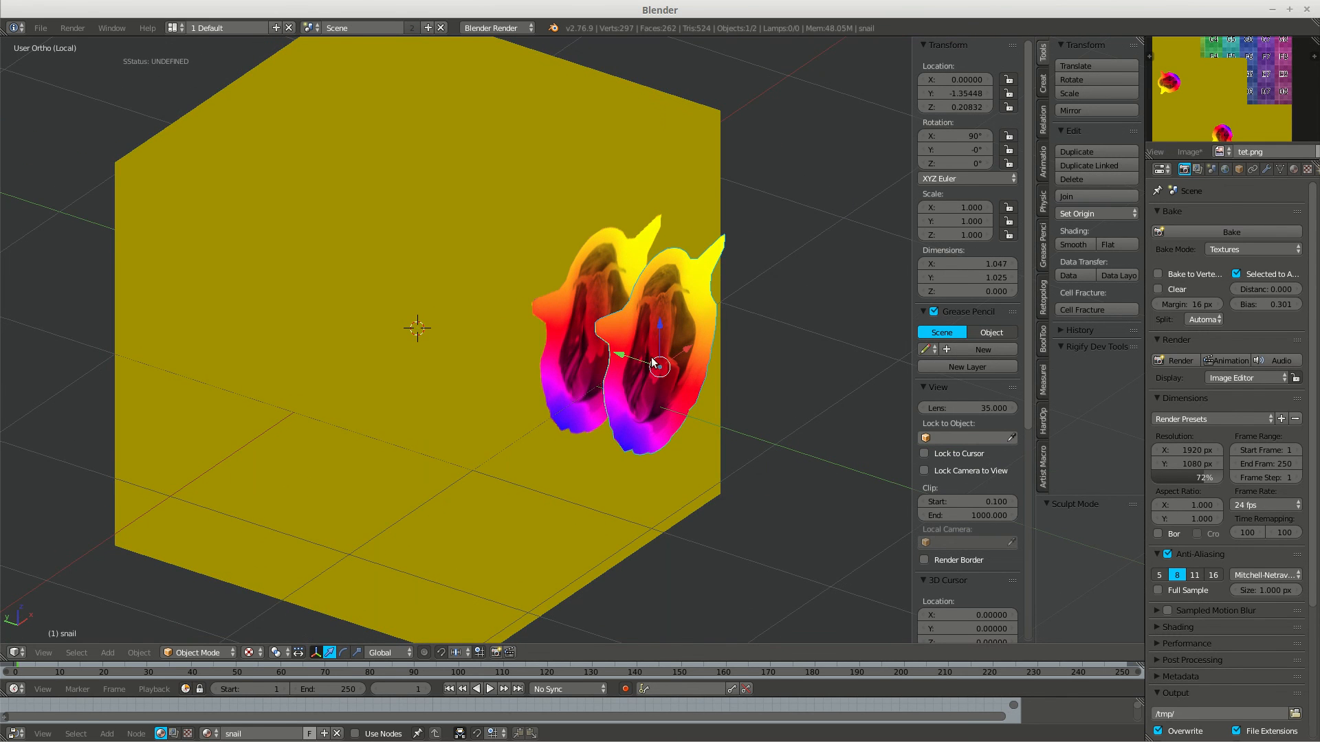
pyautogui.moveTo(690, 345); pyautogui.dragTo(604, 387)
pyautogui.moveTo(699, 336); pyautogui.dragTo(691, 293, button='middle')
pyautogui.press('r')
pyautogui.click(660, 322)
# Add the cube to the selection as active and bake the moved and rotated snail plane onto it.
pyautogui.keyDown('shift'); pyautogui.rightClick(695, 290); pyautogui.keyUp('shift')
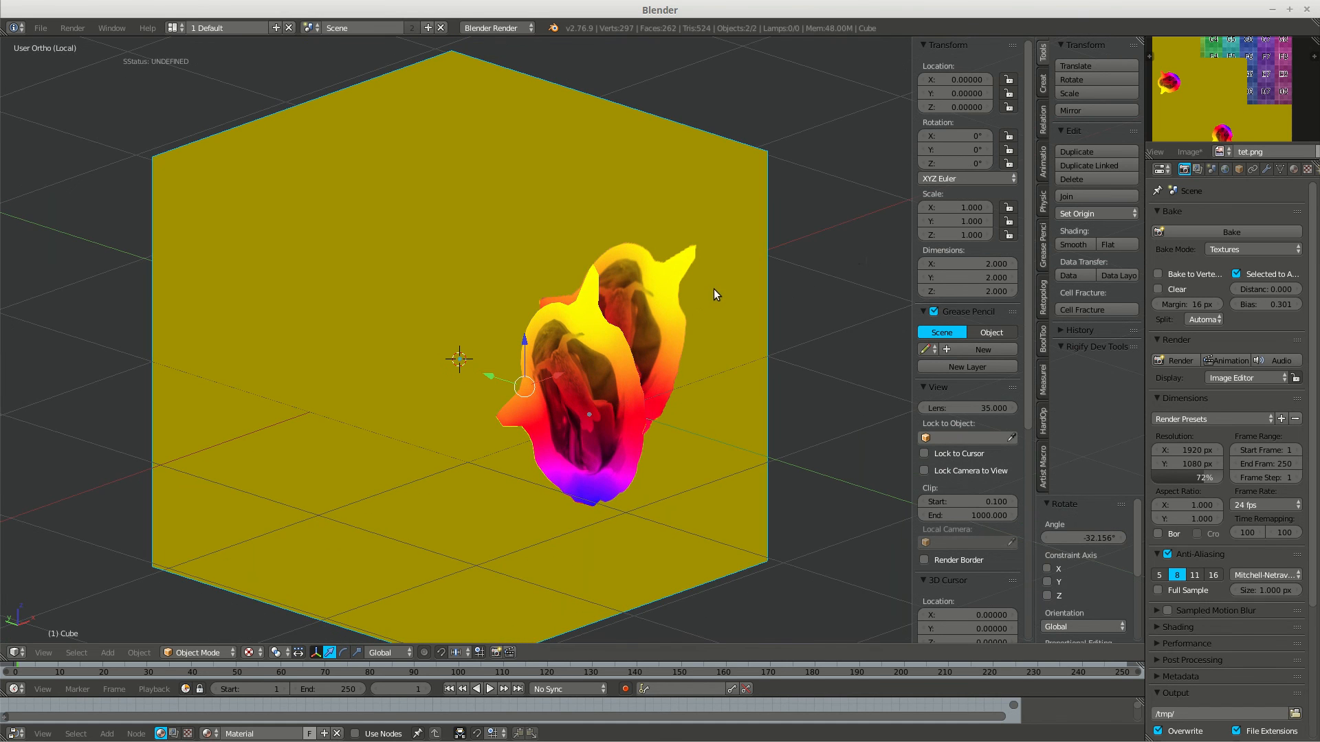
pyautogui.click(1217, 233)
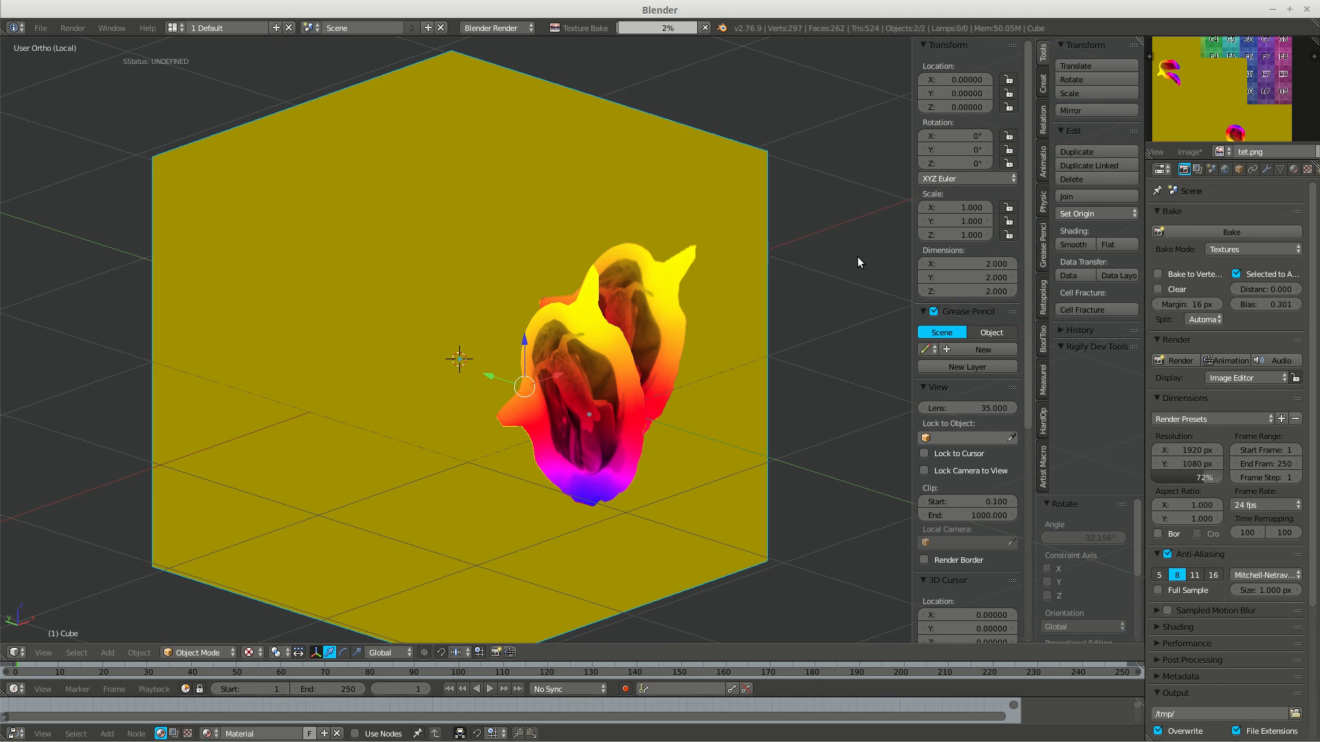
pyautogui.moveTo(856, 312); pyautogui.dragTo(675, 322, button='middle')
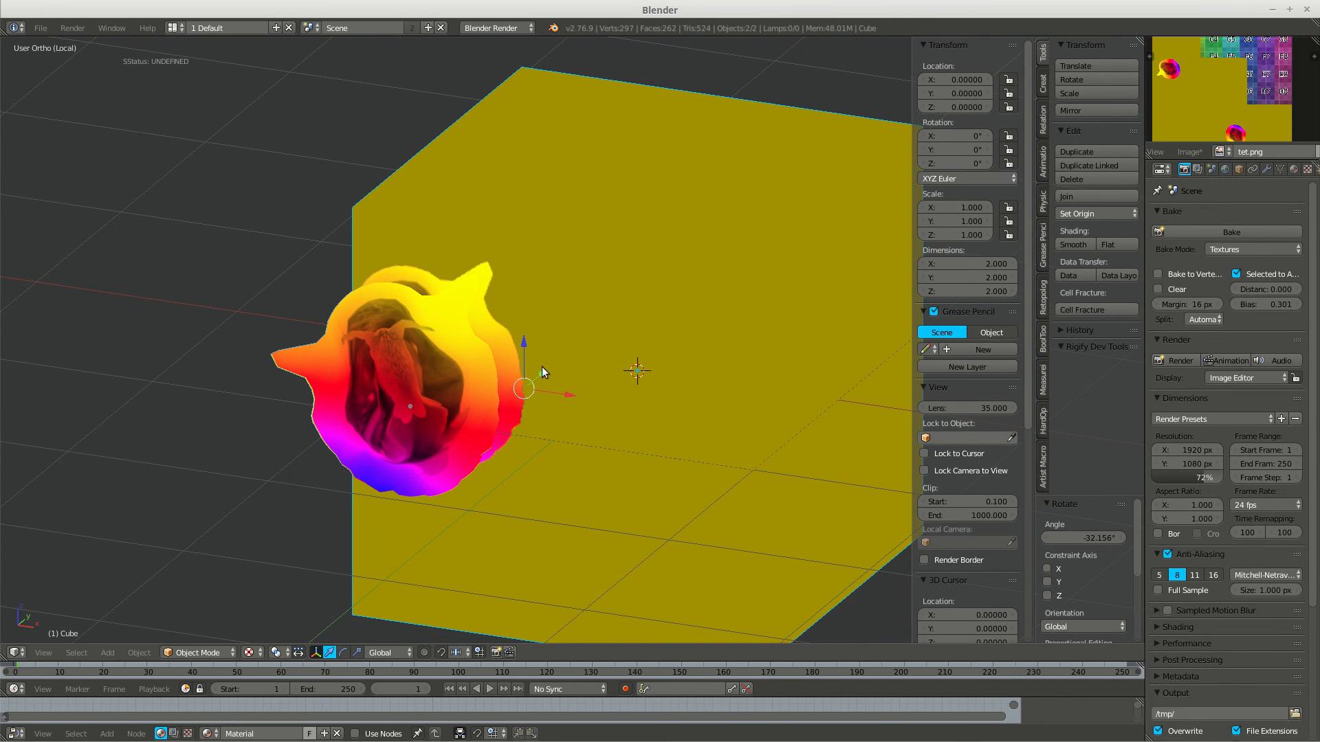
pyautogui.moveTo(645, 298); pyautogui.dragTo(697, 339, button='middle')
pyautogui.moveTo(505, 326); pyautogui.dragTo(664, 313, button='middle')
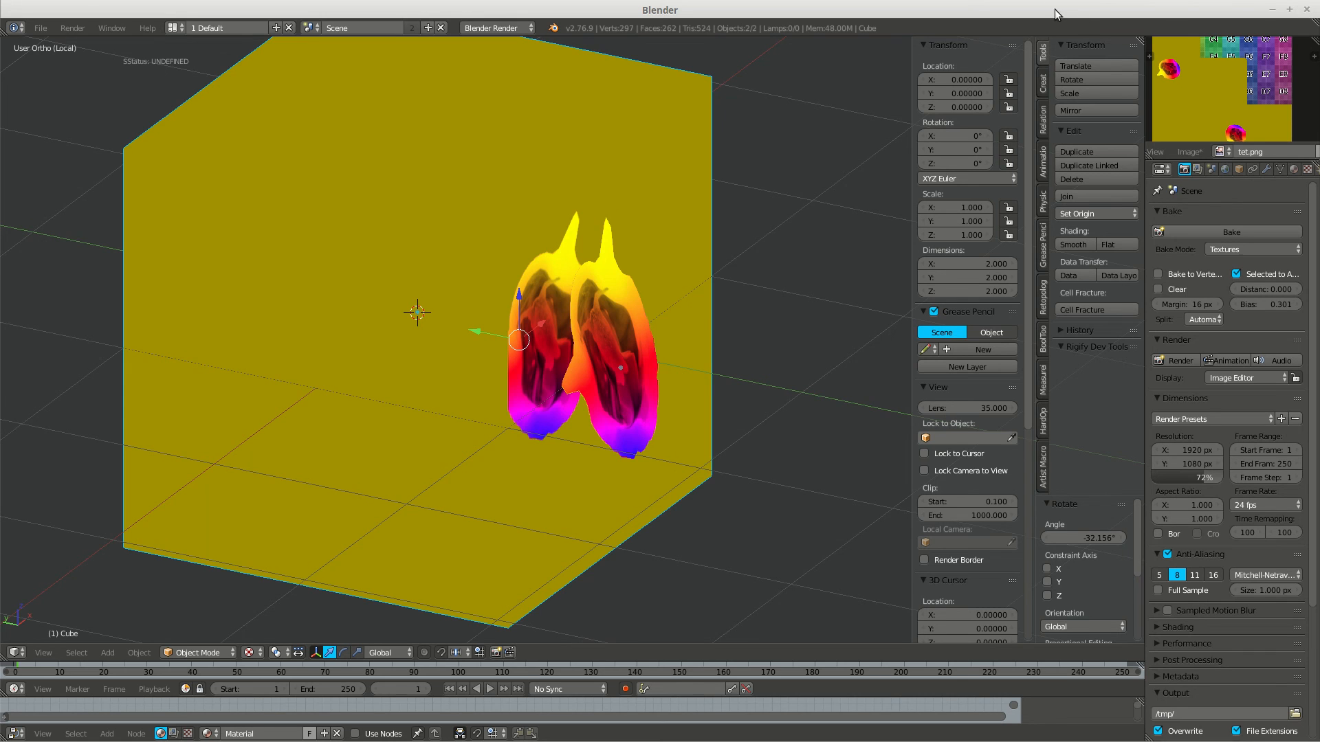
# Select only the snail plane and switch it to Texture Paint mode.
pyautogui.moveTo(798, 255); pyautogui.dragTo(733, 301, button='middle')
pyautogui.rightClick(653, 337)
pyautogui.press('Tab')
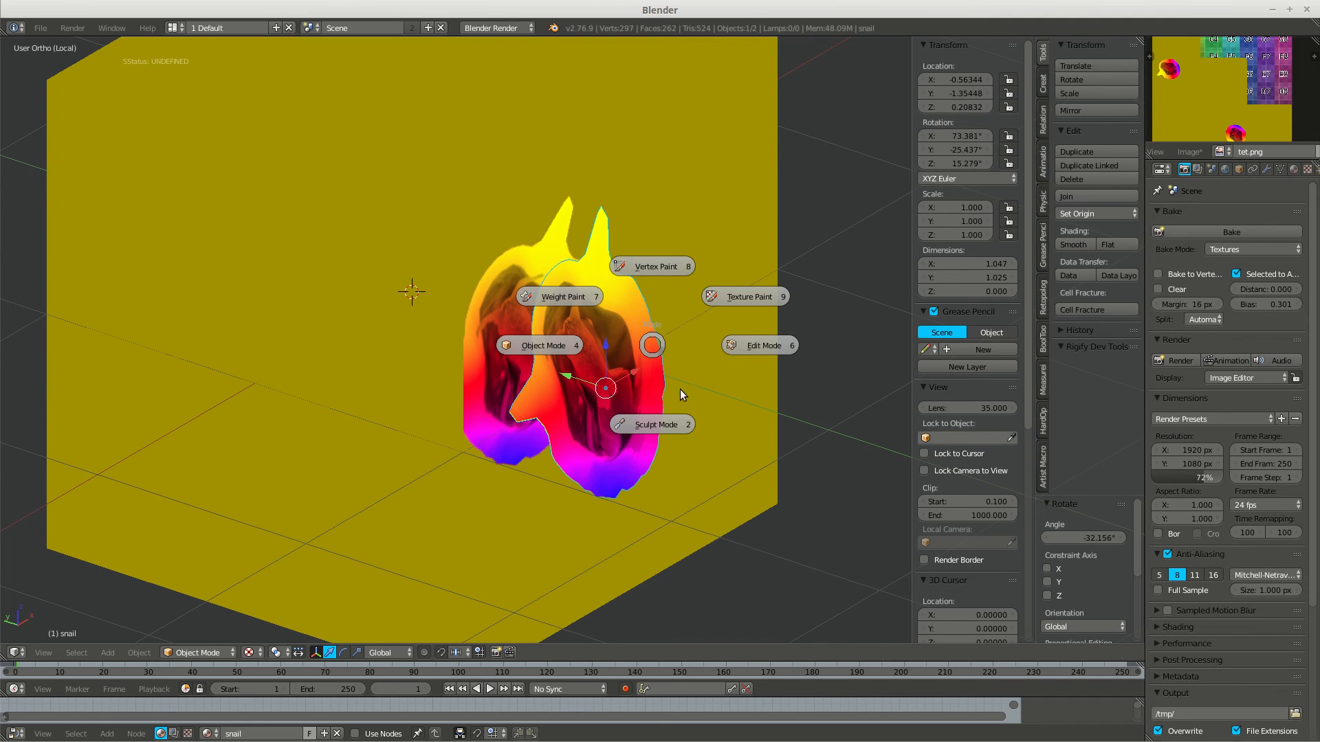
pyautogui.click(728, 297)
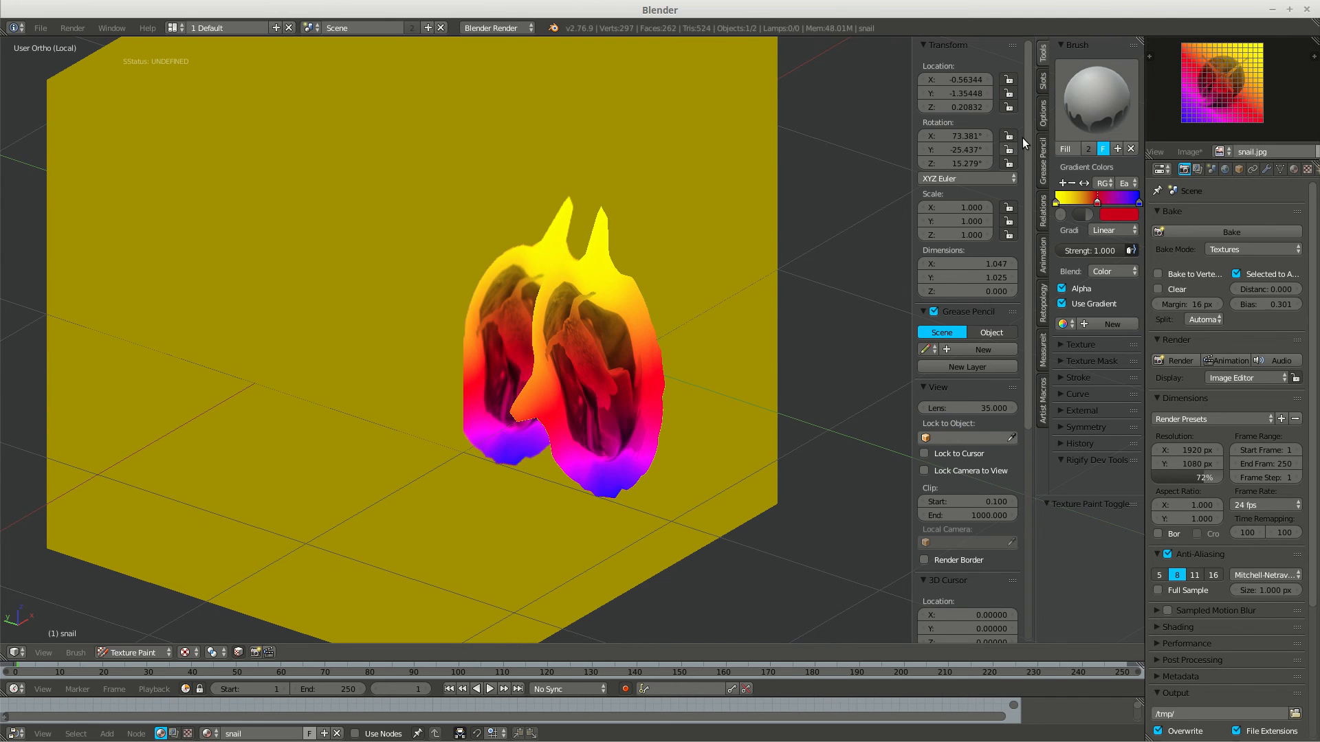
# Try erasing the snail plane's texture with the Eraser brush at 0.500 strength and undo the result.
pyautogui.click(1073, 115)
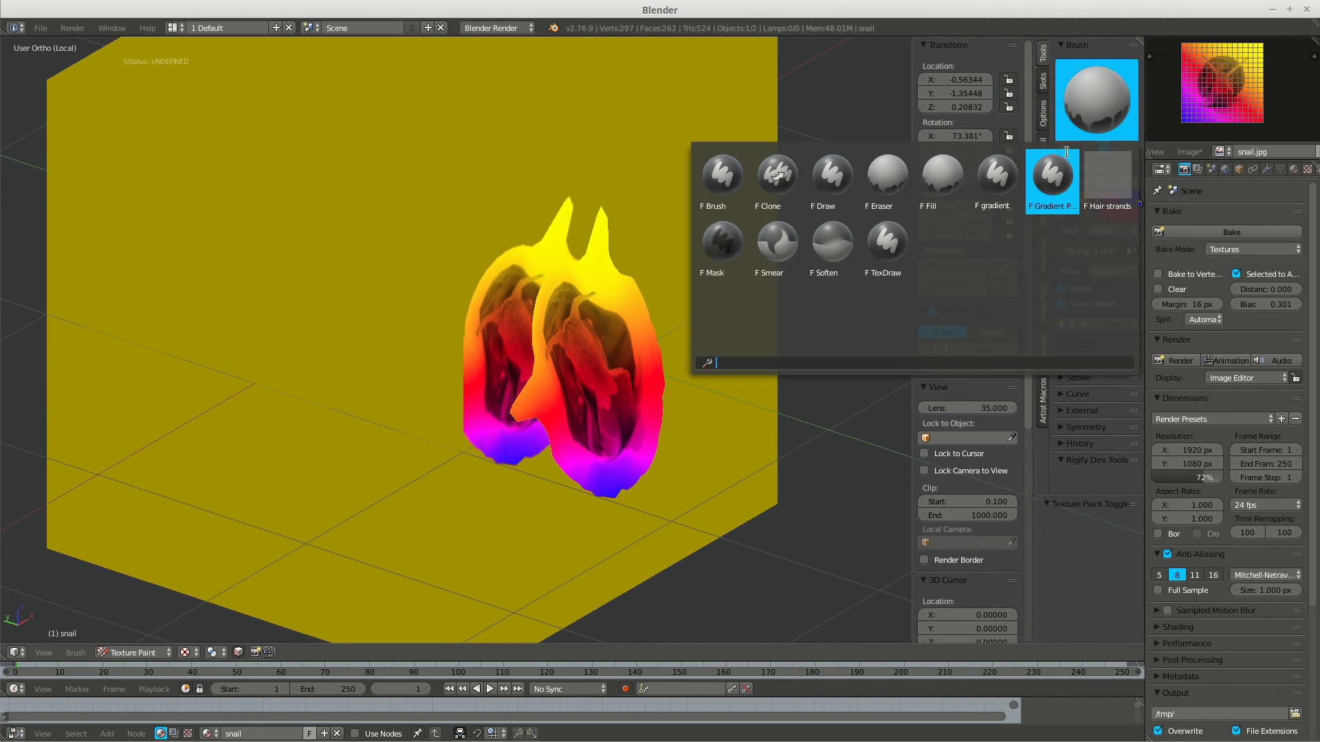
pyautogui.click(888, 183)
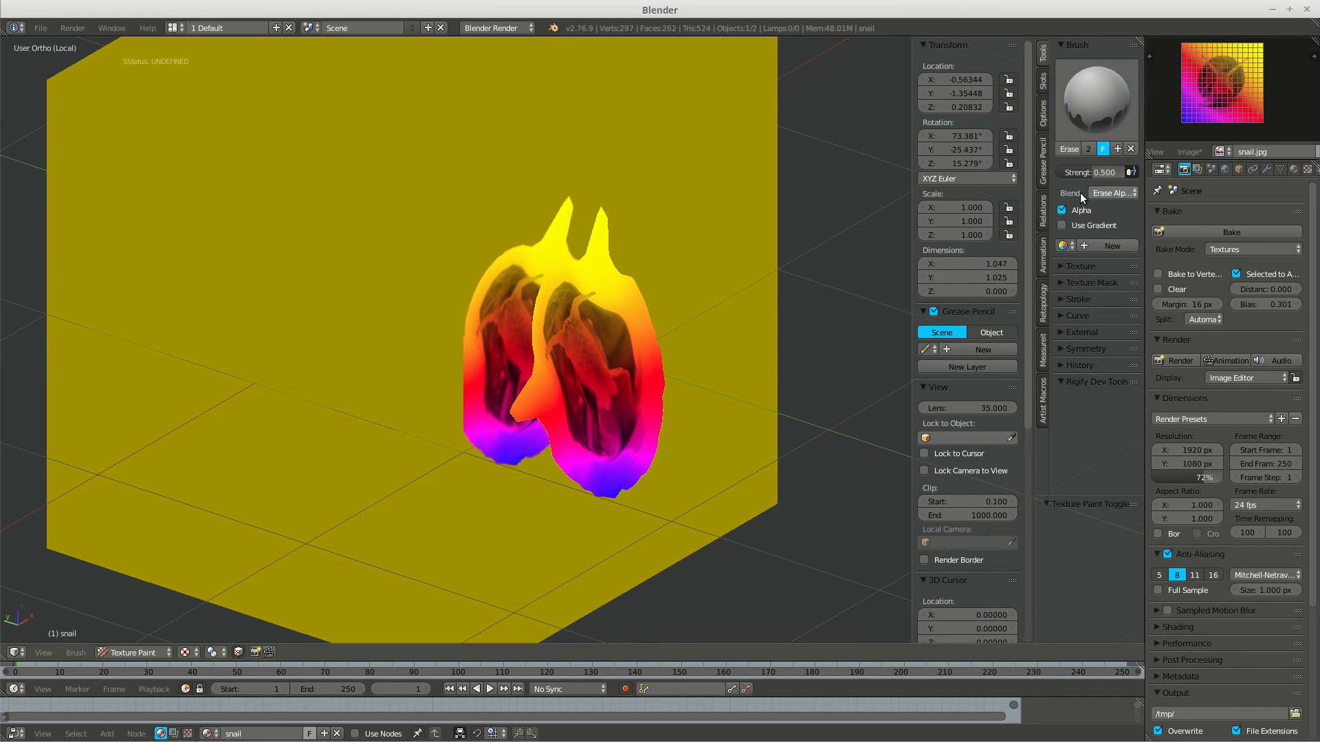
pyautogui.press('f')
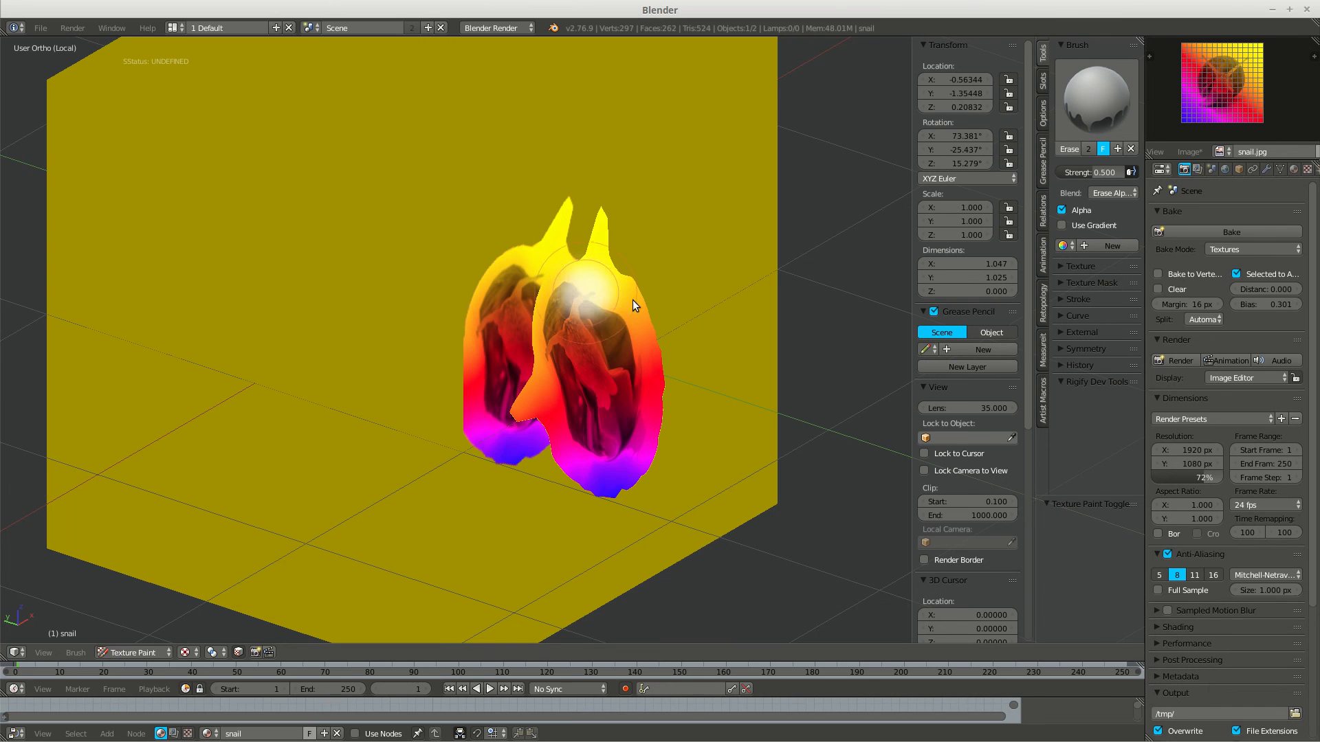
pyautogui.click(634, 297)
pyautogui.moveTo(603, 273); pyautogui.dragTo(655, 306, button='middle')
pyautogui.hotkey('ctrl', 'z')
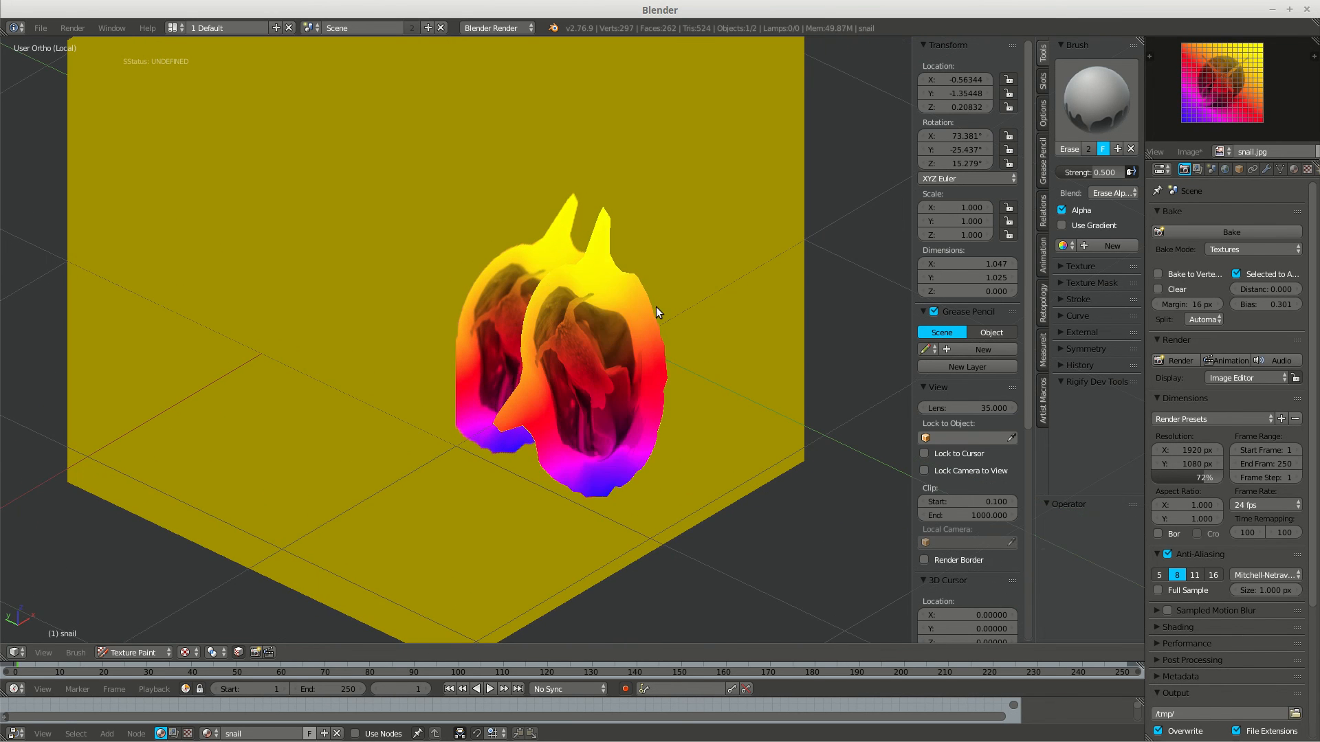
# Choose the paint brush named Brush, set its blend mode to Erase Alpha and erase the plane's upper and lower edge areas.
pyautogui.click(1113, 88)
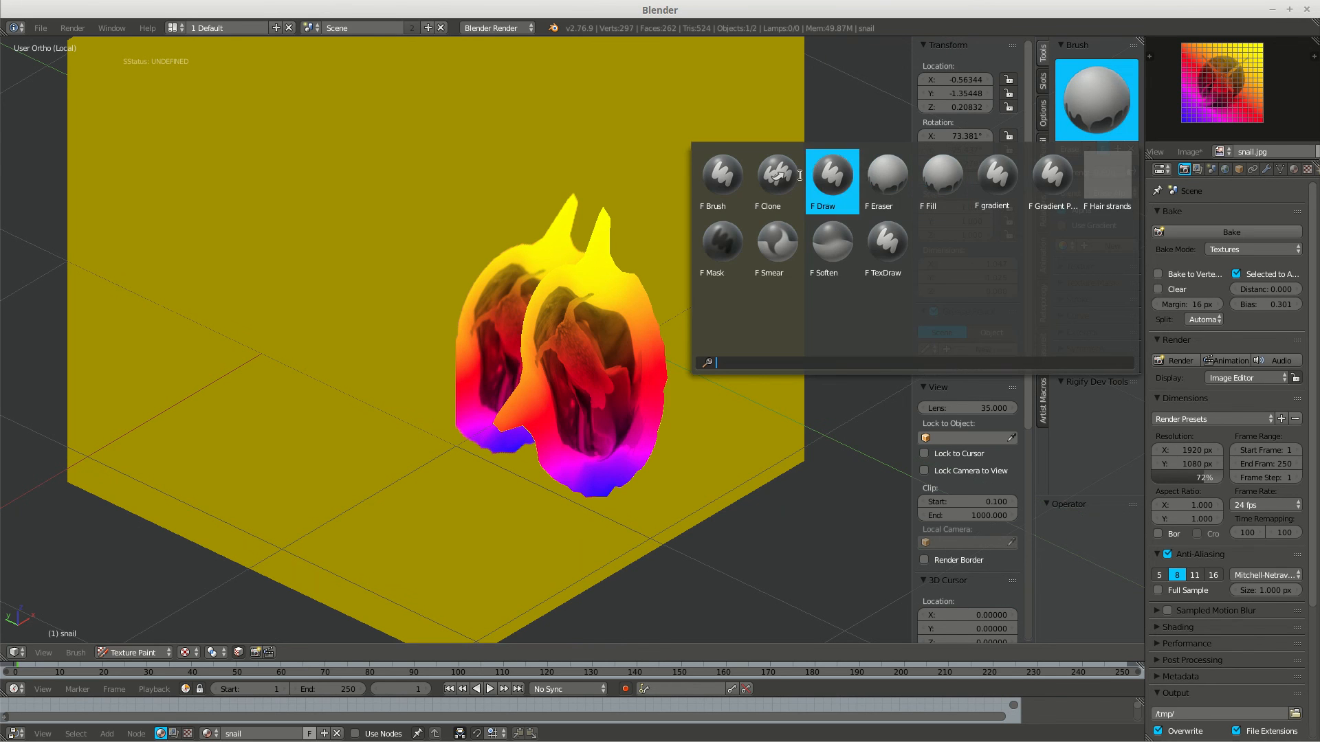
pyautogui.click(717, 180)
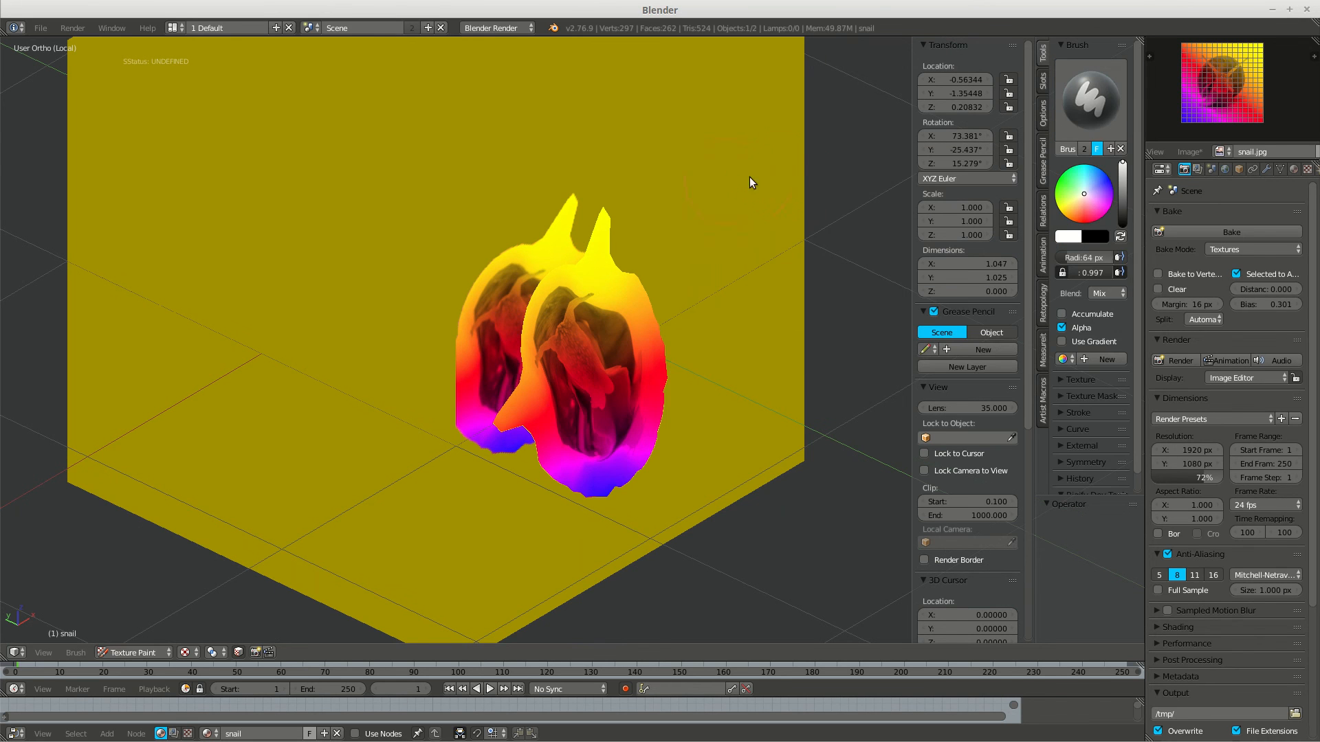
pyautogui.click(1100, 294)
pyautogui.click(1114, 188)
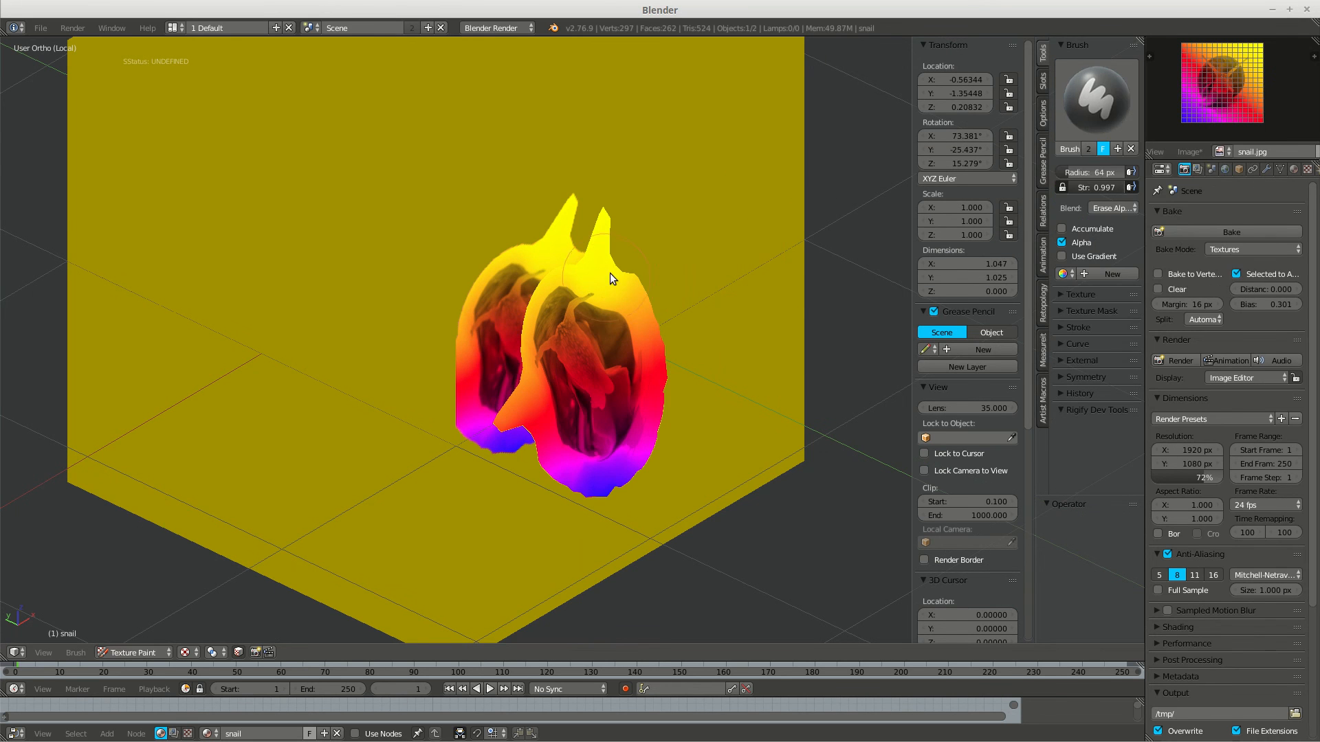
pyautogui.moveTo(598, 259)
pyautogui.mouseDown()
pyautogui.moveTo(603, 217)
pyautogui.moveTo(608, 271)
pyautogui.moveTo(670, 319)
pyautogui.moveTo(620, 356)
pyautogui.mouseUp()
pyautogui.moveTo(620, 357)
pyautogui.mouseDown(button='middle')
pyautogui.moveTo(679, 384)
pyautogui.moveTo(638, 472)
pyautogui.mouseUp(button='middle')
pyautogui.moveTo(638, 472)
pyautogui.mouseDown()
pyautogui.moveTo(514, 475)
pyautogui.moveTo(604, 485)
pyautogui.mouseUp()
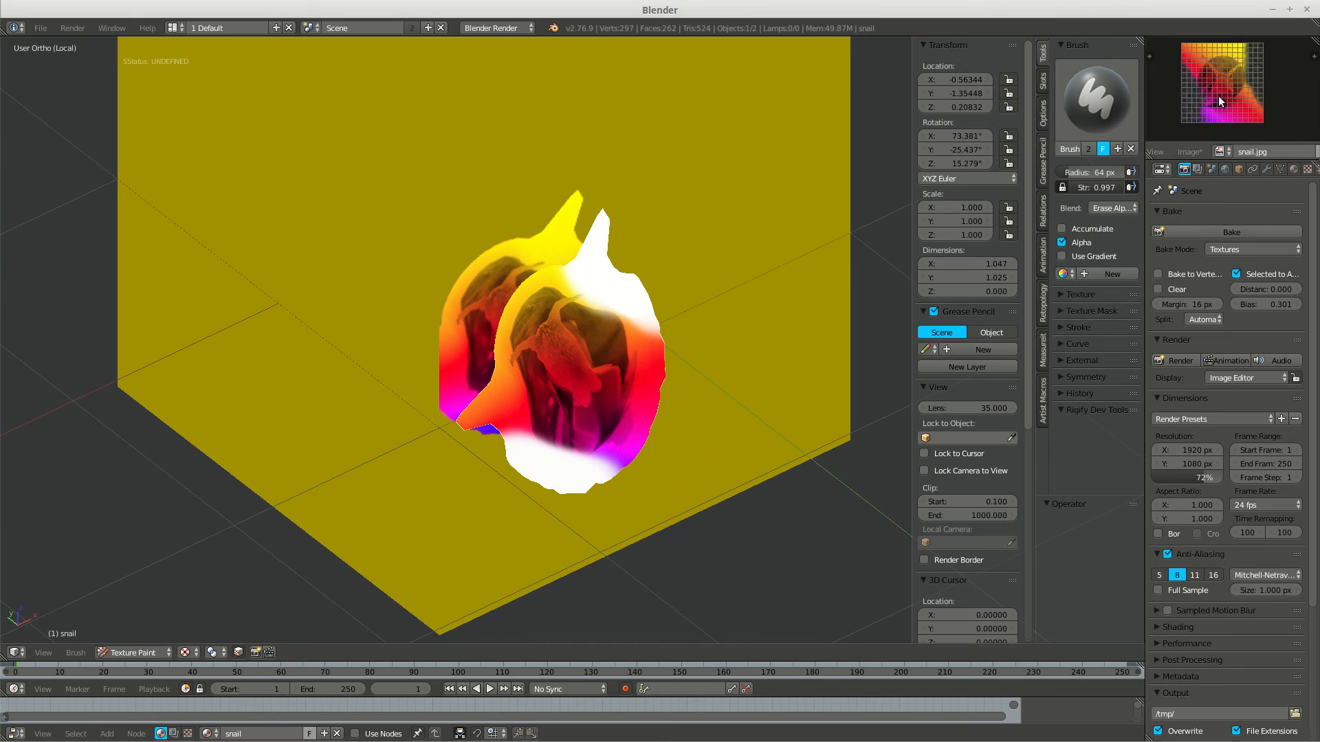
pyautogui.scroll(4, 1244, 93)
pyautogui.moveTo(1244, 93)
pyautogui.mouseDown(button='middle')
pyautogui.moveTo(1183, 114)
pyautogui.moveTo(1234, 131)
pyautogui.moveTo(1226, 95)
pyautogui.mouseUp(button='middle')
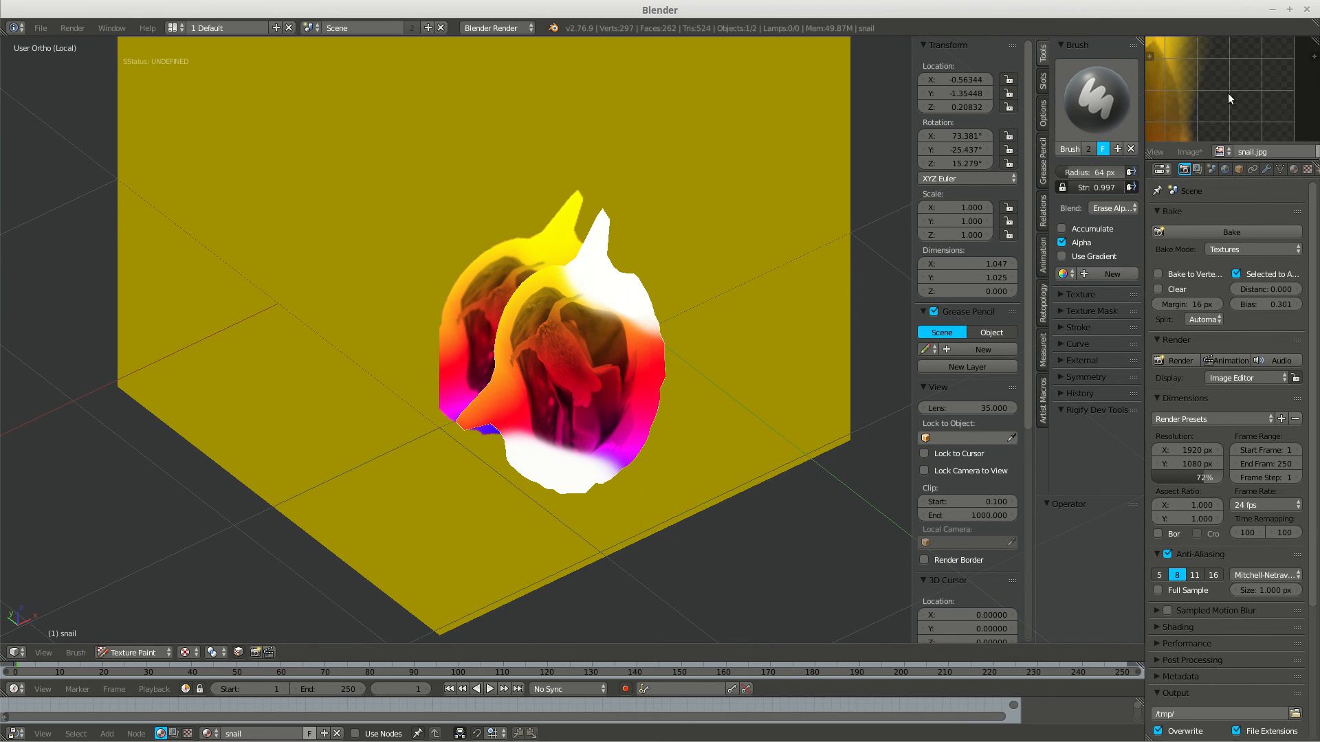
# Return to Object Mode and add the cube to the selection as the active object.
pyautogui.moveTo(732, 378)
pyautogui.mouseDown(button='middle')
pyautogui.moveTo(757, 376)
pyautogui.moveTo(736, 378)
pyautogui.mouseUp(button='middle')
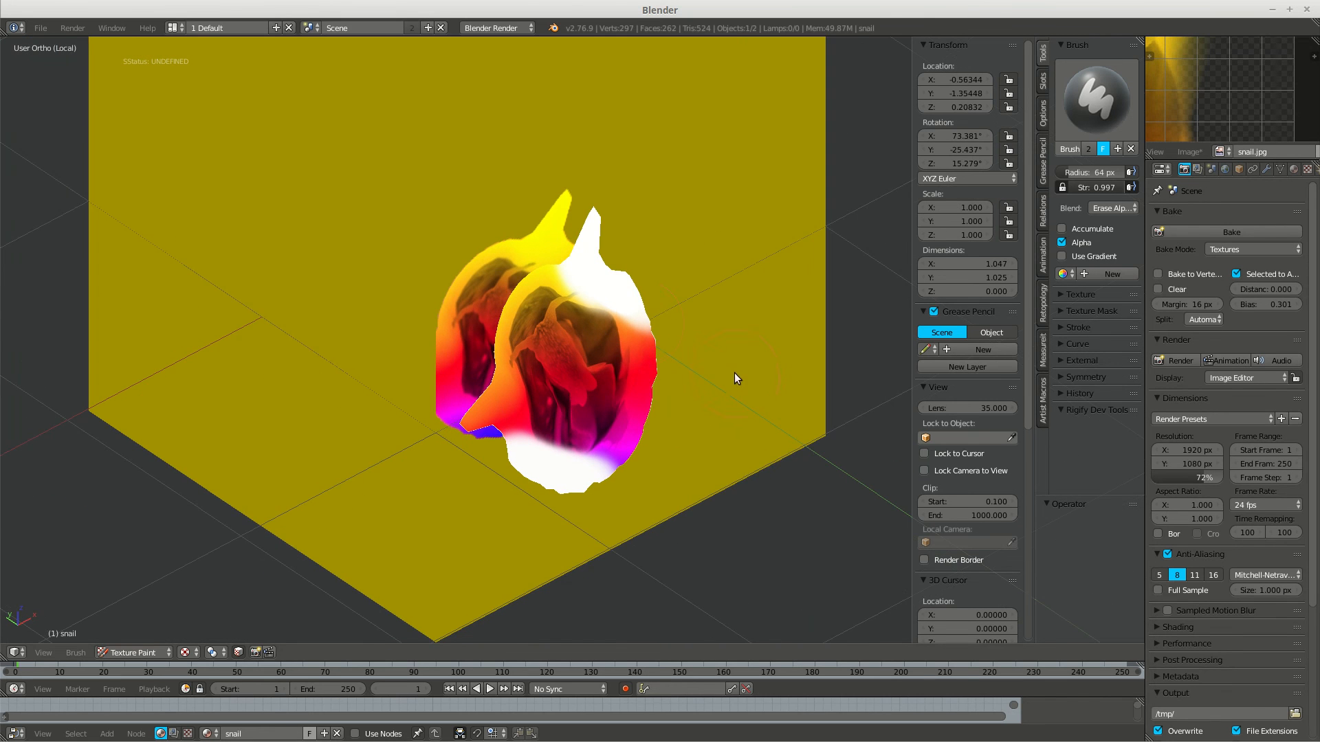
pyautogui.moveTo(604, 354); pyautogui.dragTo(624, 362, button='middle')
pyautogui.press('Tab')
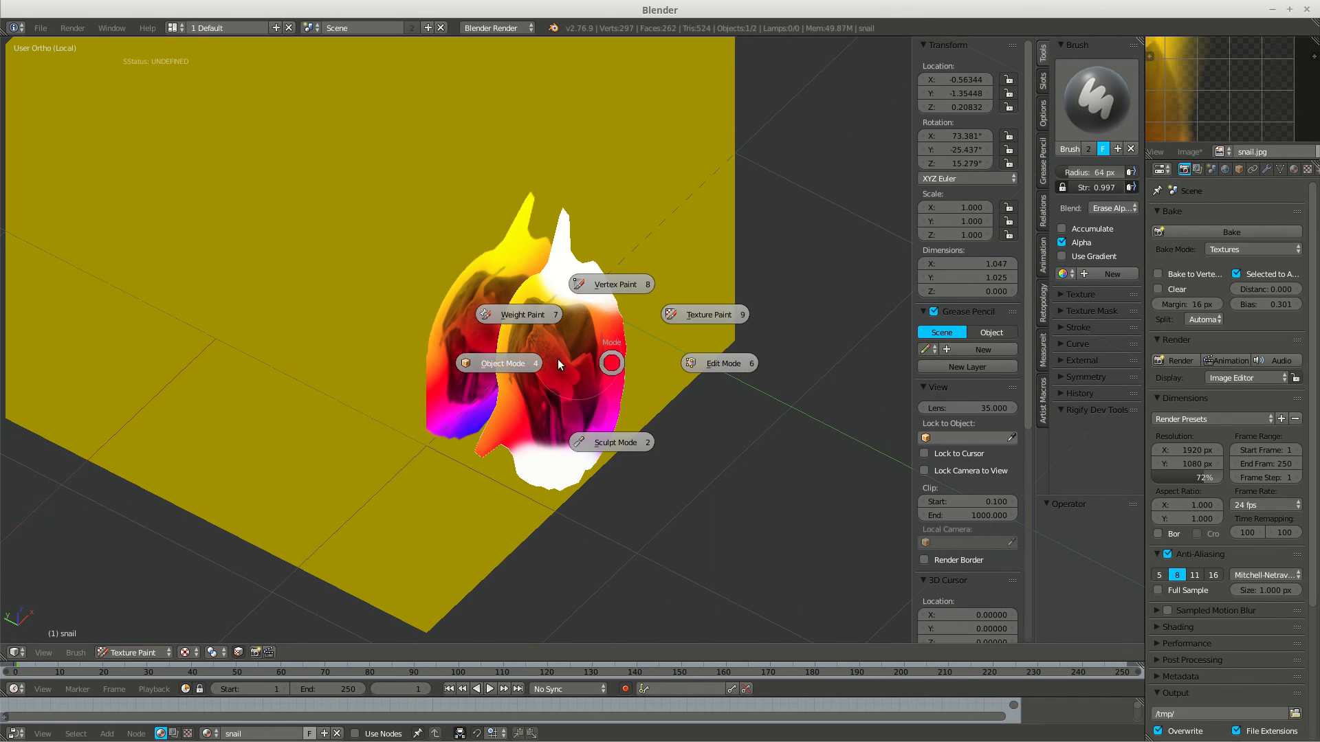
pyautogui.click(517, 365)
pyautogui.keyDown('shift'); pyautogui.rightClick(497, 275); pyautogui.keyUp('shift')
pyautogui.moveTo(517, 295); pyautogui.dragTo(538, 308, button='middle')
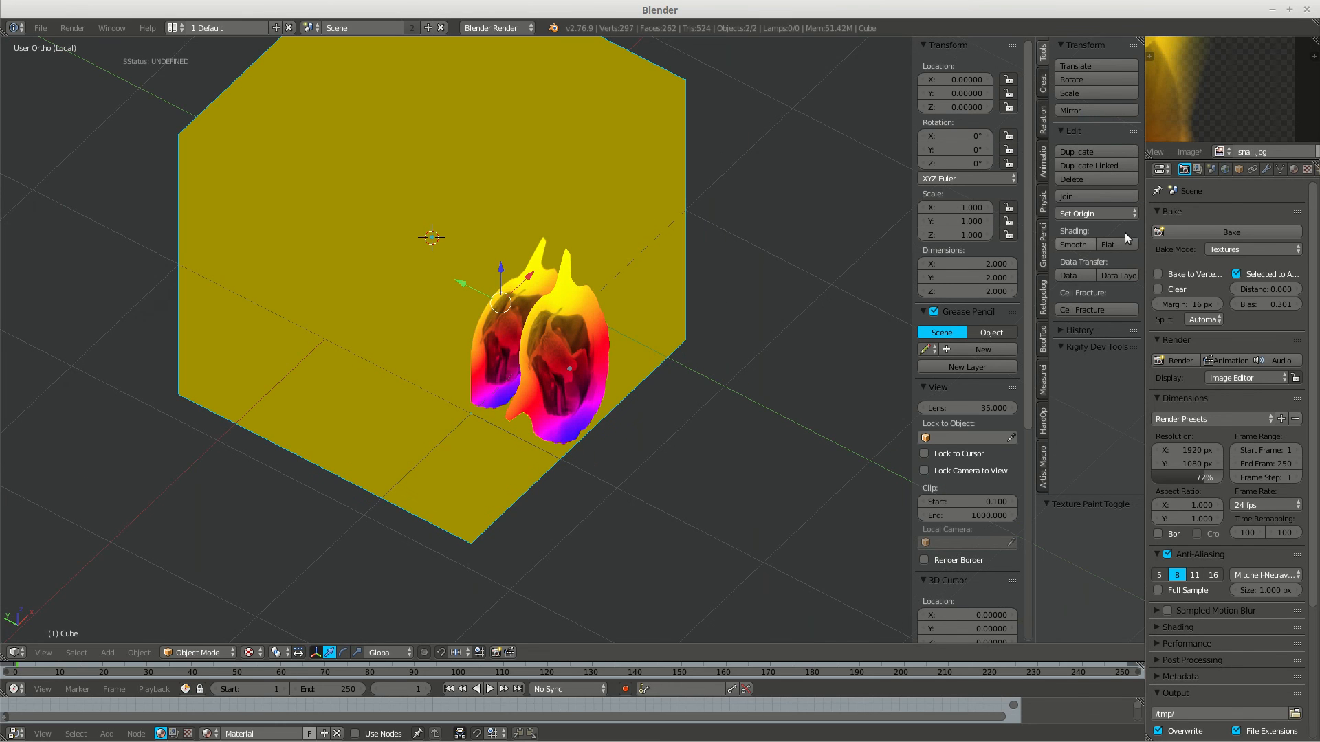
# Bake the alpha-erased snail plane's texture onto the cube using Selected to Active, and leave only the cube selected.
pyautogui.click(1220, 229)
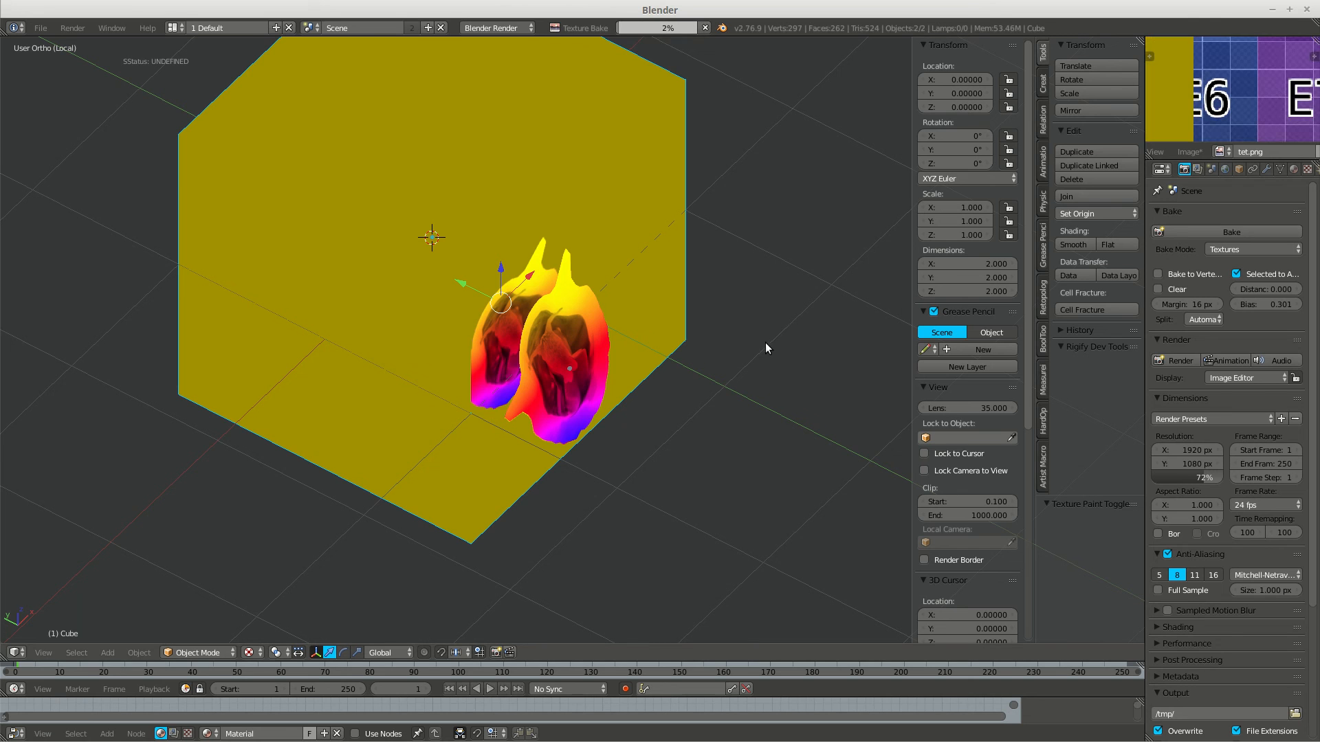
pyautogui.moveTo(740, 357); pyautogui.dragTo(710, 324, button='middle')
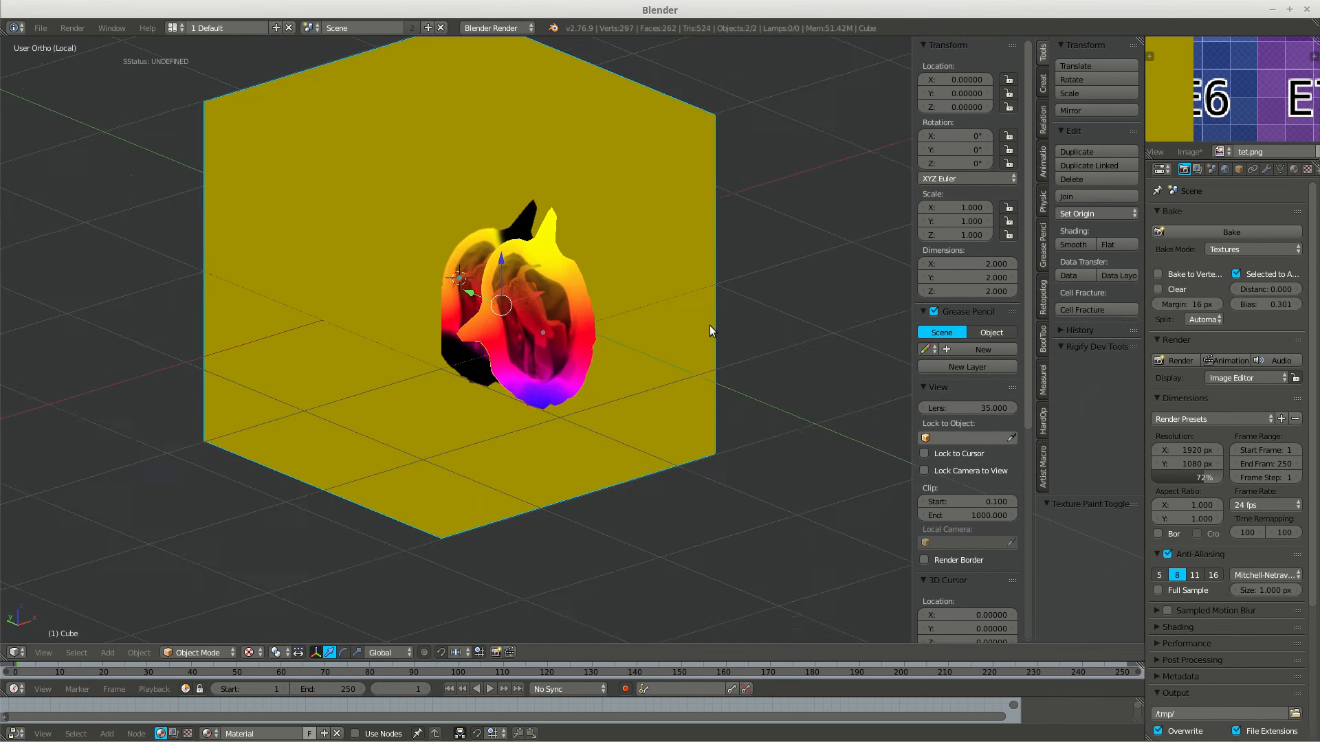
pyautogui.scroll(5, 710, 325)
pyautogui.moveTo(661, 369); pyautogui.dragTo(526, 294, button='middle')
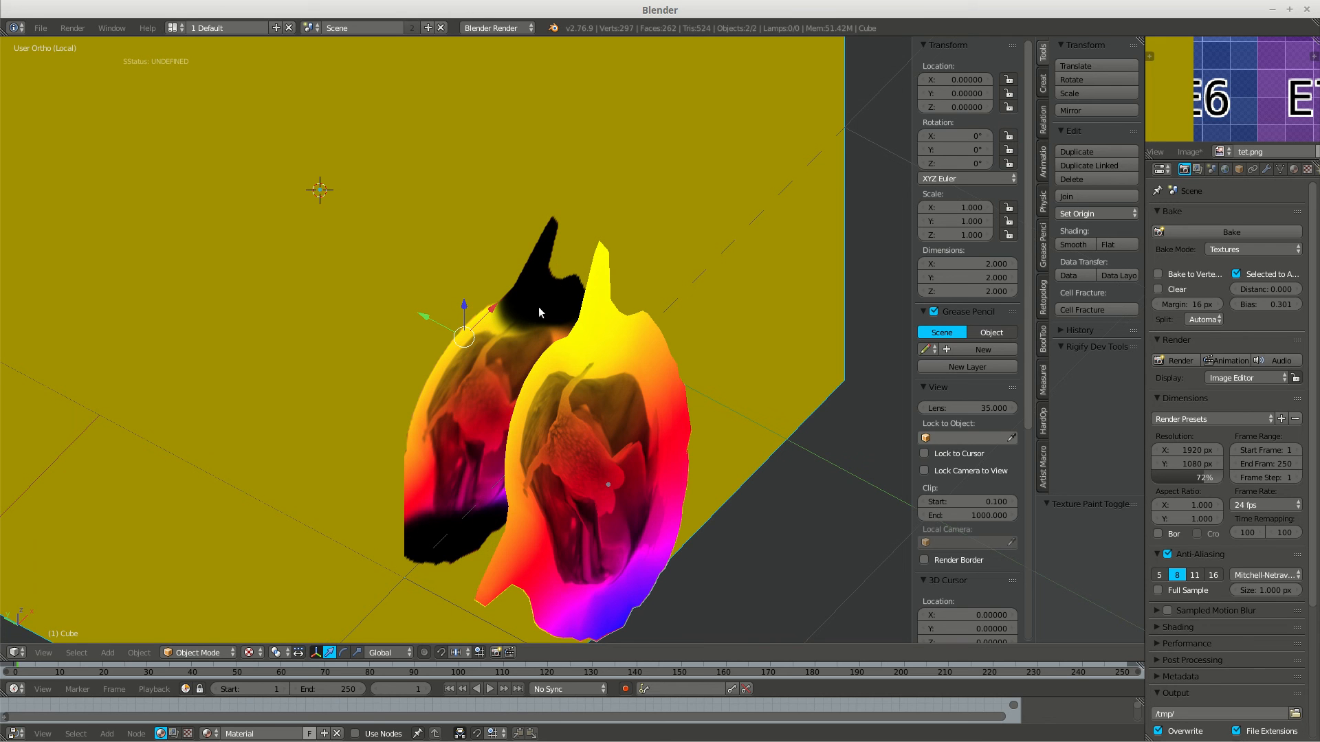
pyautogui.moveTo(559, 305); pyautogui.dragTo(565, 186, button='middle')
pyautogui.rightClick(517, 268)
pyautogui.moveTo(603, 305)
pyautogui.mouseDown(button='middle')
pyautogui.moveTo(604, 320)
pyautogui.moveTo(615, 313)
pyautogui.mouseUp(button='middle')
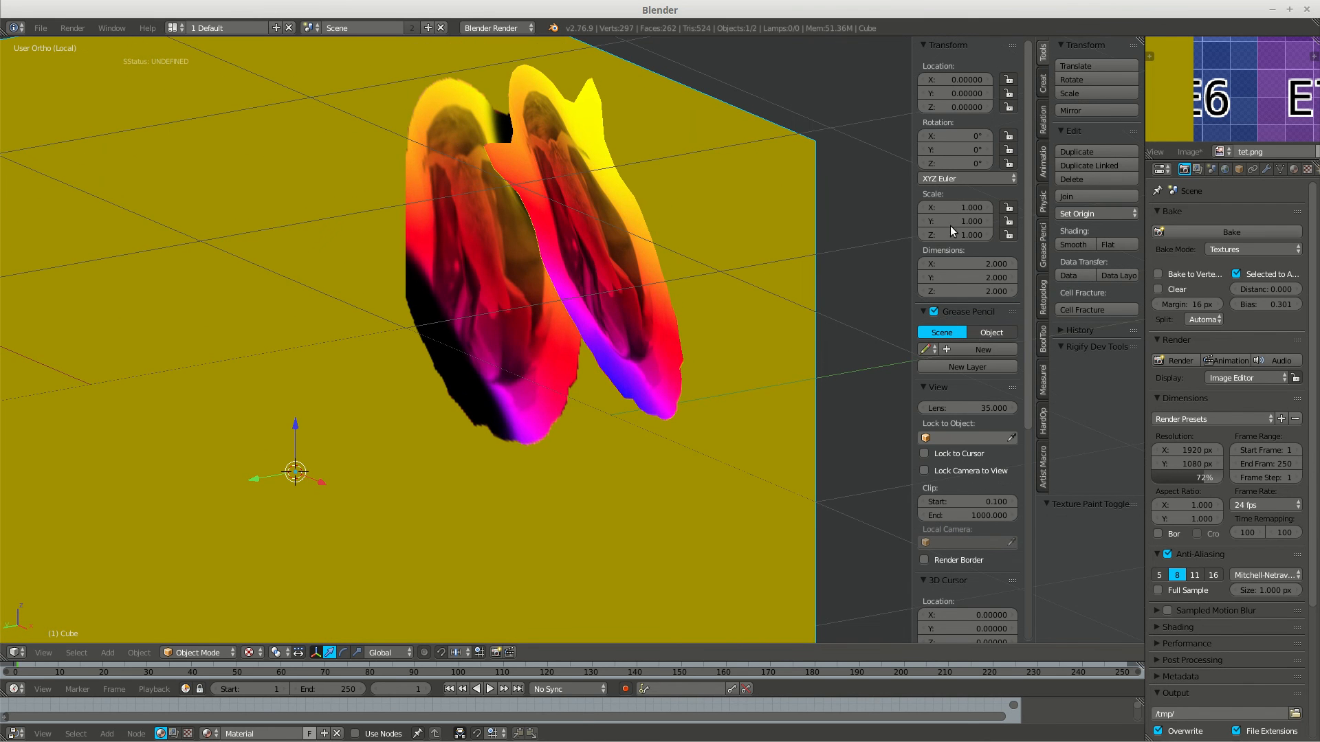
# Inspect the alpha channel of the baked image tet.png in the image editor and return to its colour display.
pyautogui.scroll(-4, 1236, 120)
pyautogui.moveTo(1235, 120); pyautogui.dragTo(1289, 93, button='middle')
pyautogui.moveTo(1303, 142); pyautogui.dragTo(1261, 131, button='middle')
pyautogui.scroll(-5, 1180, 155)
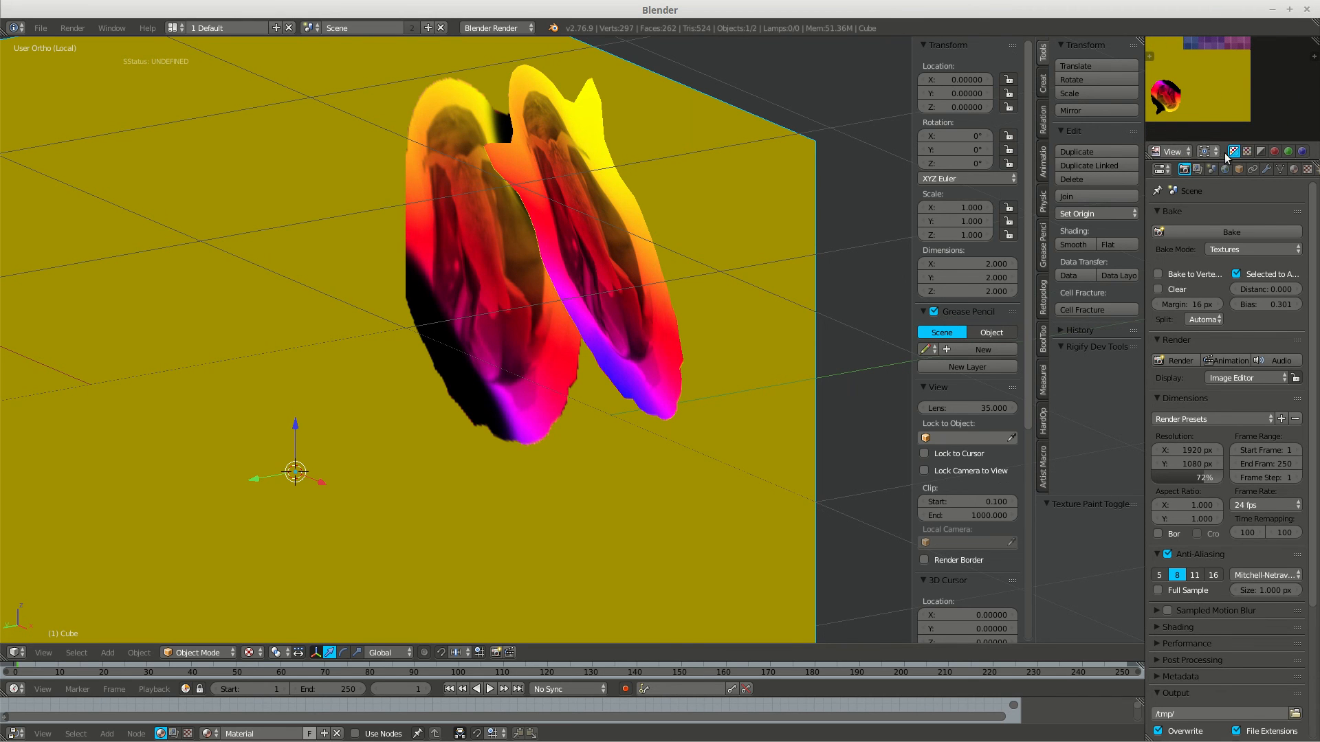
pyautogui.click(1263, 151)
pyautogui.moveTo(1218, 101); pyautogui.dragTo(1269, 127, button='middle')
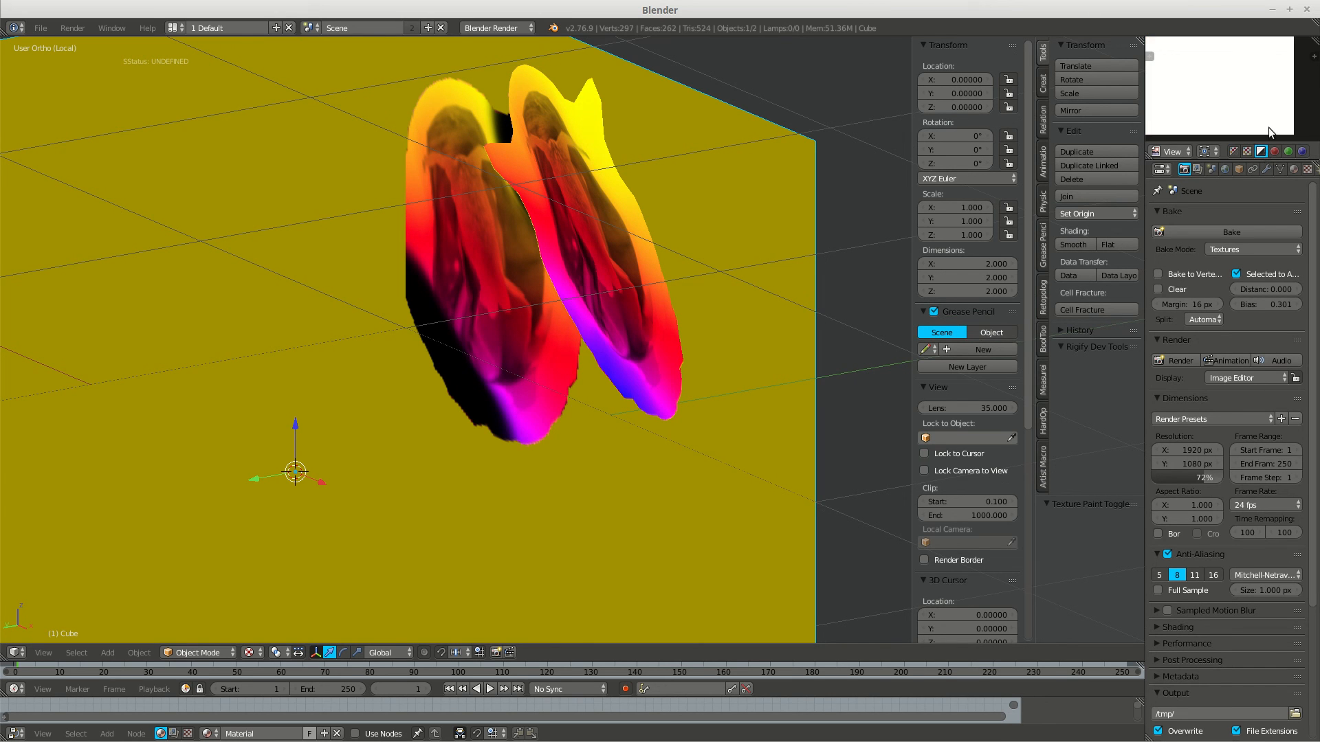
pyautogui.click(1238, 151)
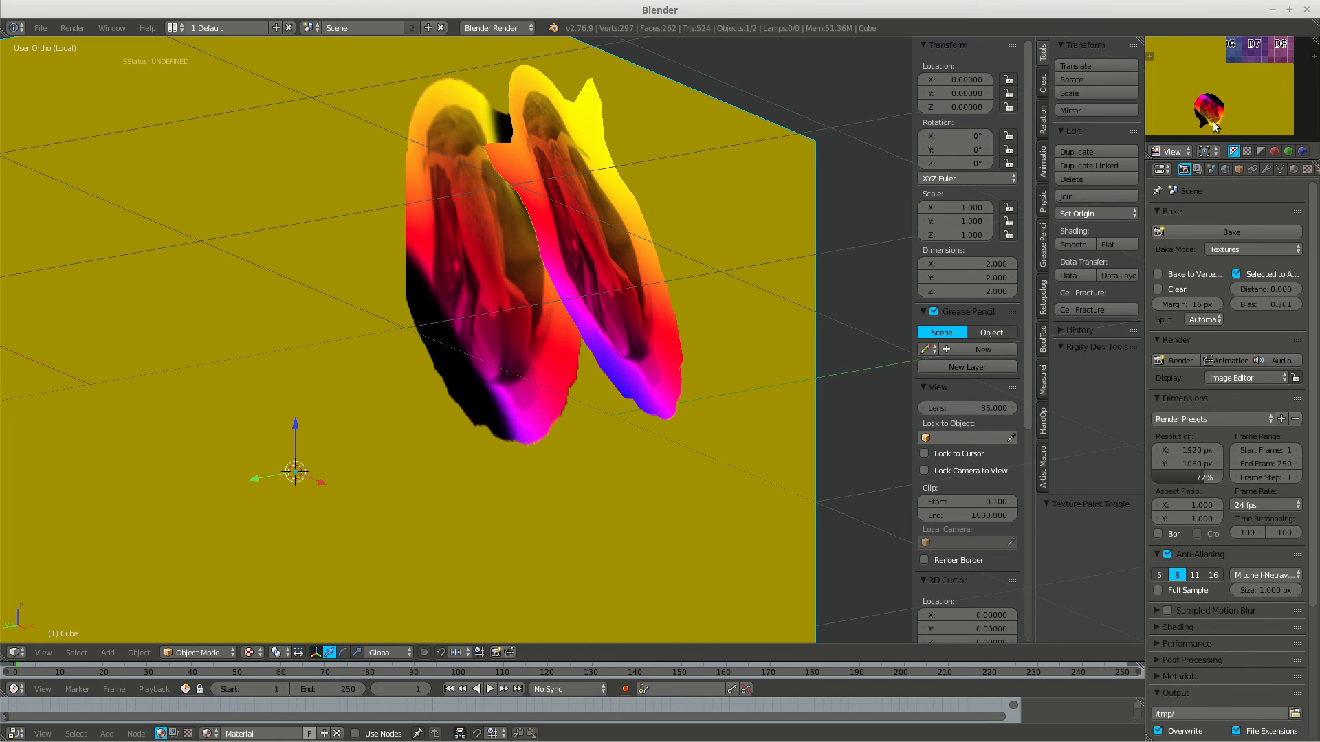
pyautogui.keyDown('ctrl'); pyautogui.moveTo(1234, 99); pyautogui.dragTo(1182, 115, button='middle'); pyautogui.keyUp('ctrl')
pyautogui.keyDown('shift'); pyautogui.moveTo(749, 253); pyautogui.dragTo(717, 310, button='middle'); pyautogui.keyUp('shift')
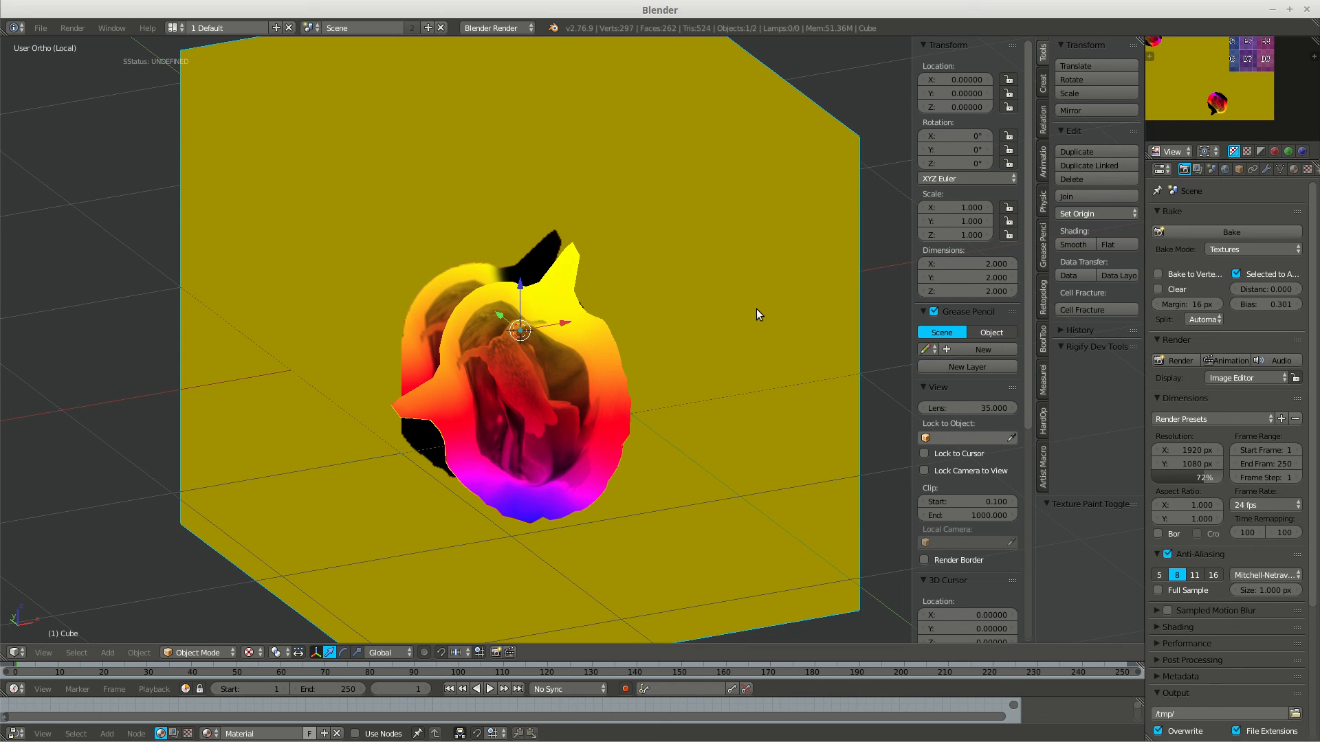
pyautogui.moveTo(728, 374); pyautogui.dragTo(729, 404, button='middle')
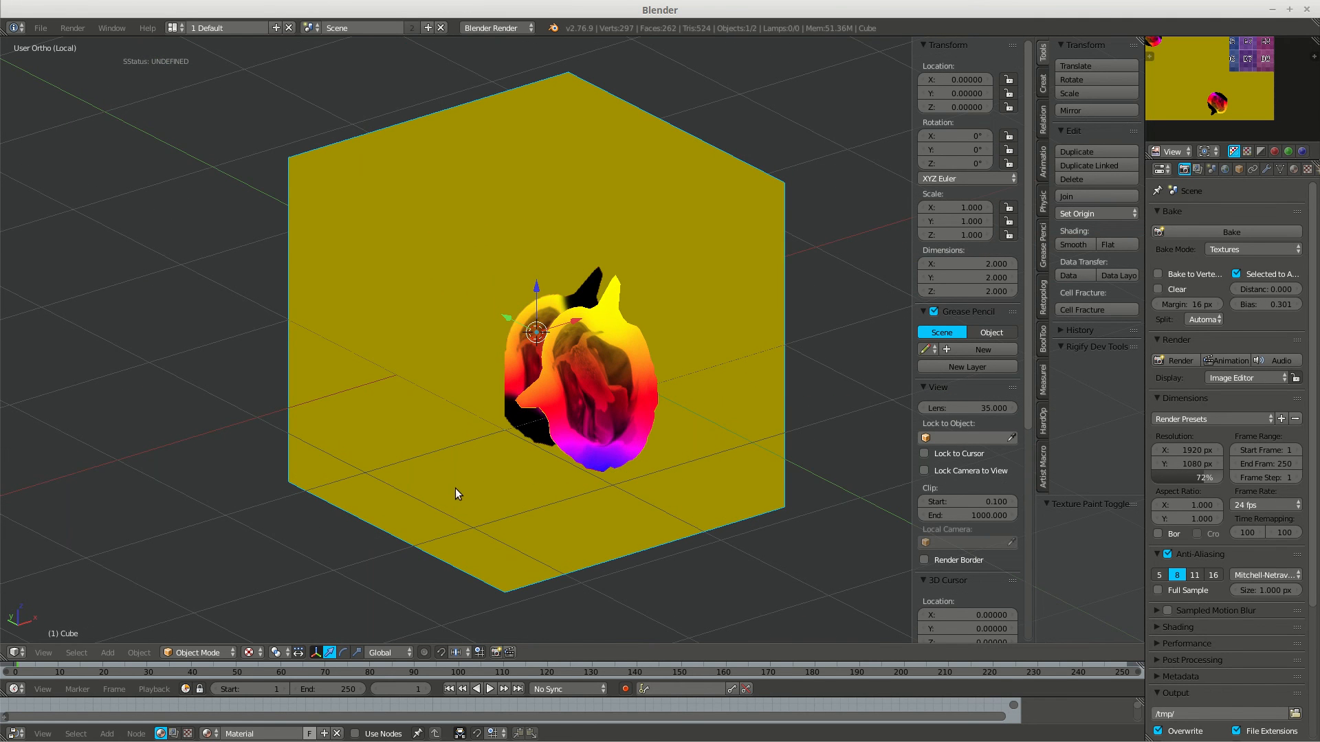
pyautogui.moveTo(628, 427); pyautogui.dragTo(638, 286, button='middle')
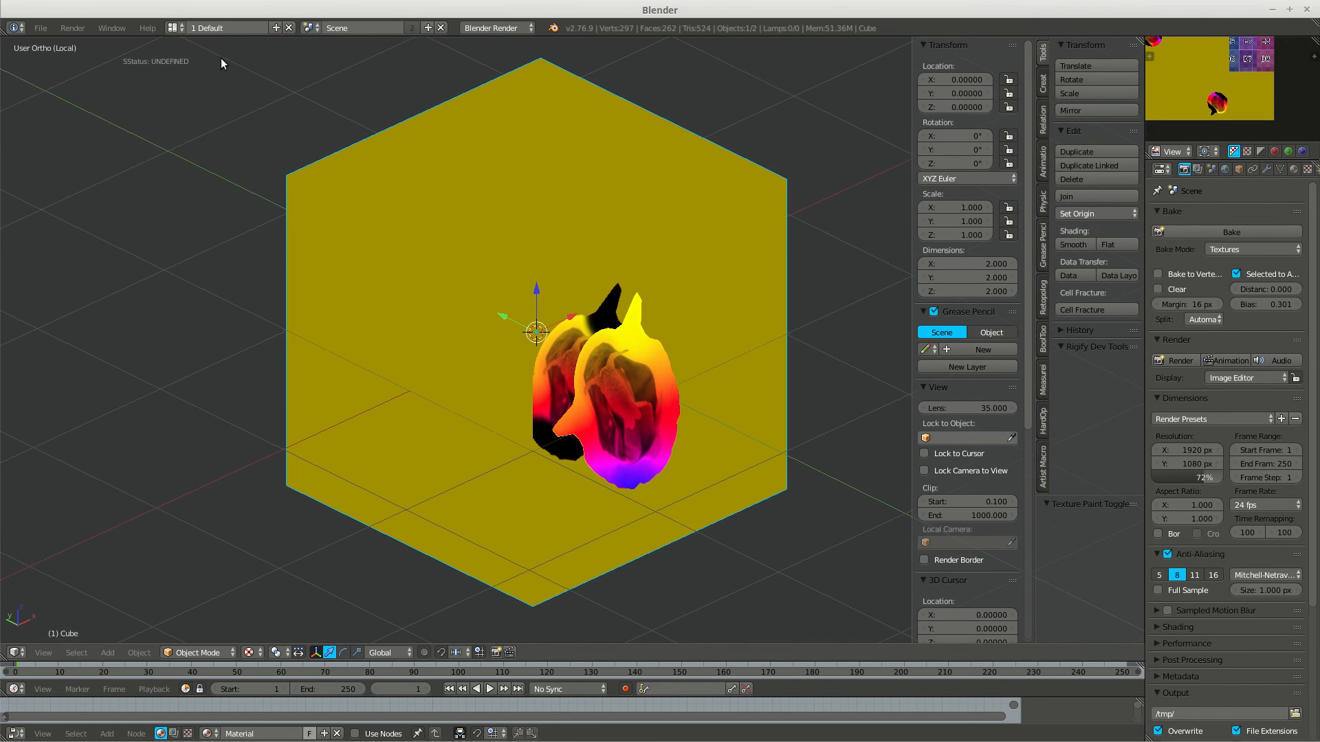